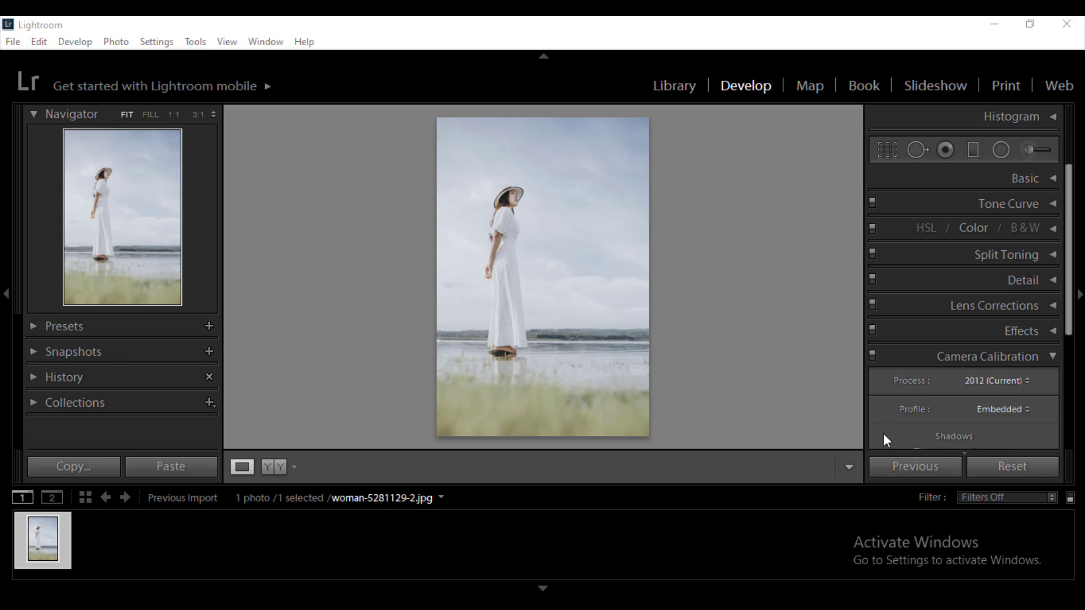
- Hide the module bar, left panel and filmstrip, and collapse the Camera Calibration panel
left_click(542, 56)
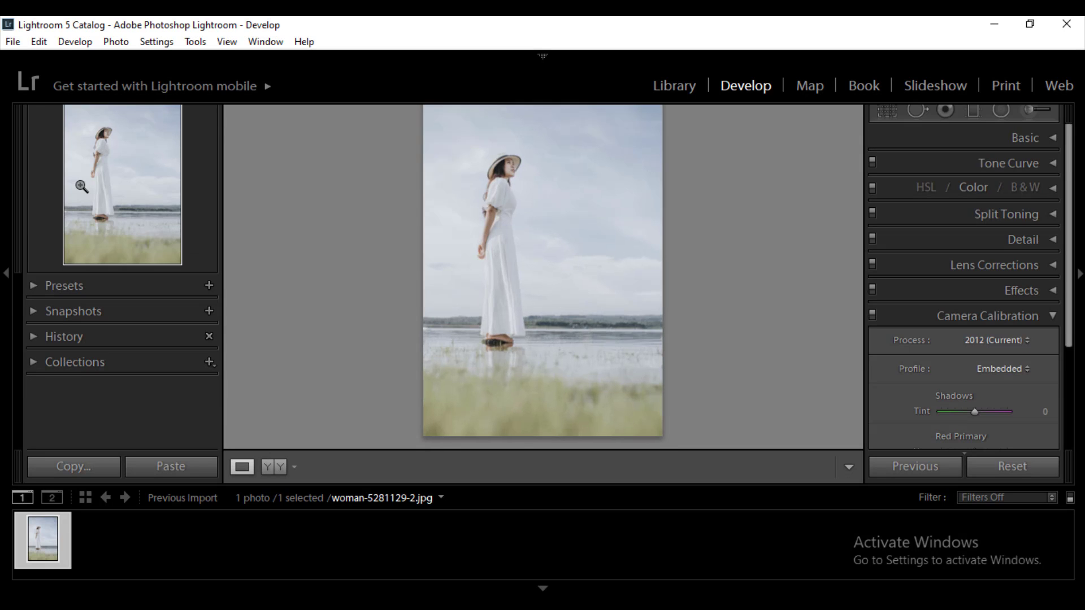
left_click(7, 272)
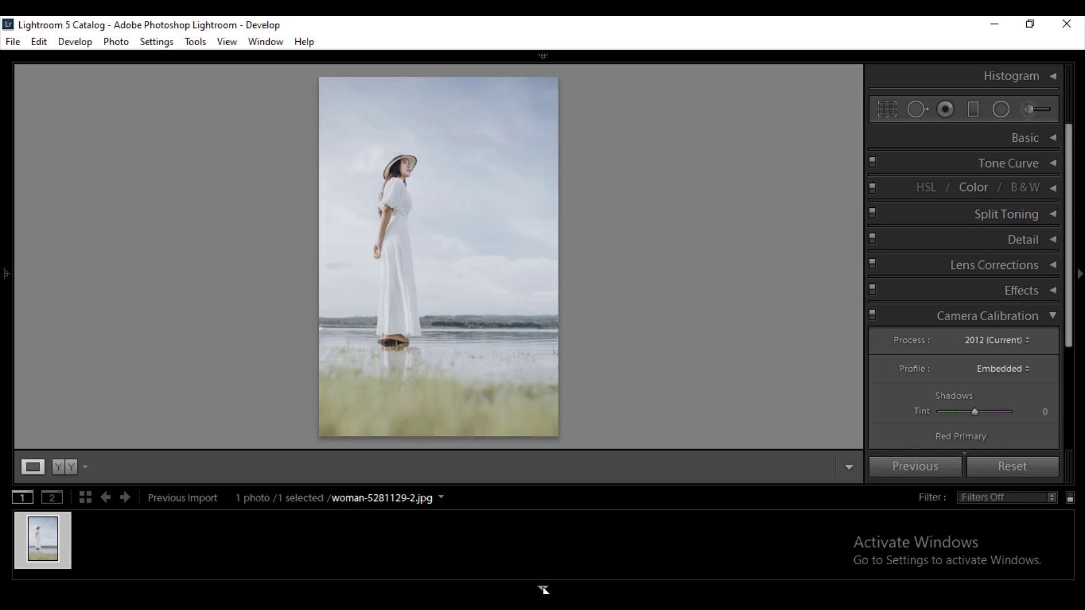
left_click(543, 589)
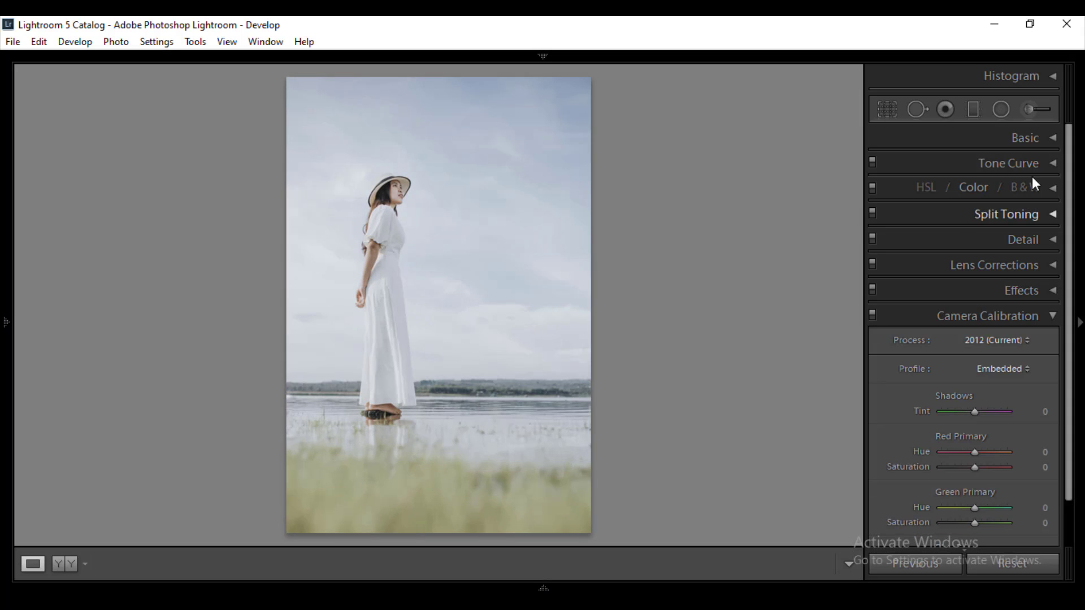
left_click(1052, 316)
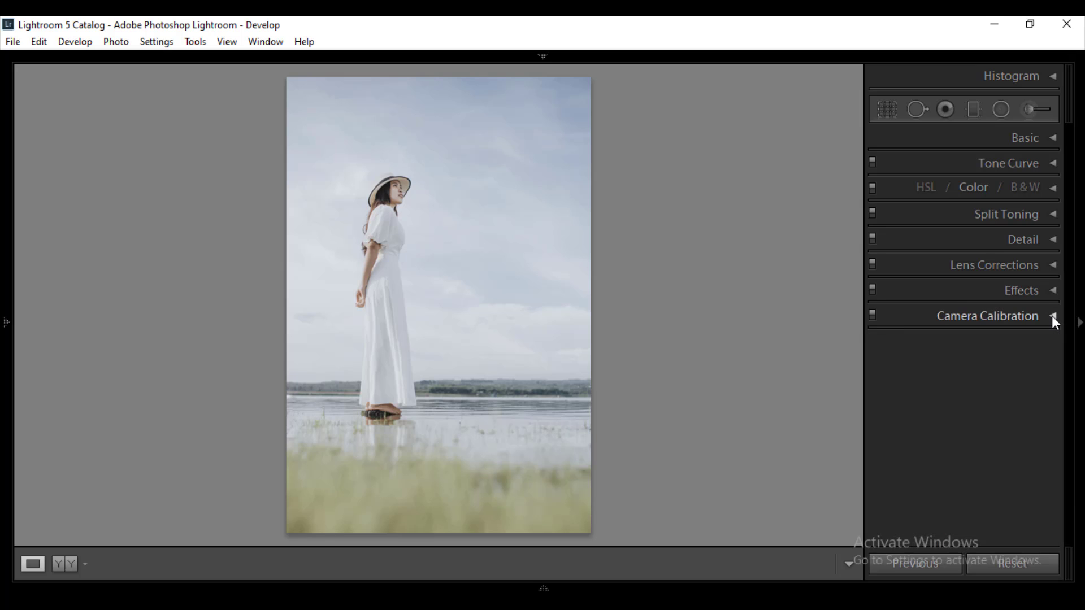
- In the Basic panel, set Exposure −1.43, Contrast +69, Highlights −62, Shadows +100, Whites +52, Blacks −76
left_click(1053, 138)
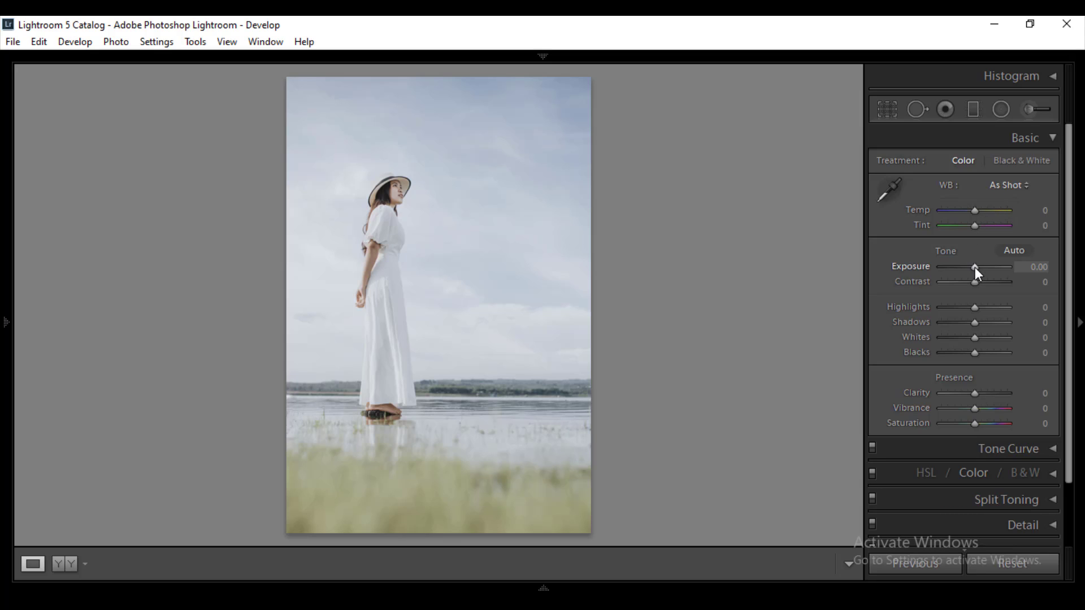
left_click_drag(975, 267, 965, 267)
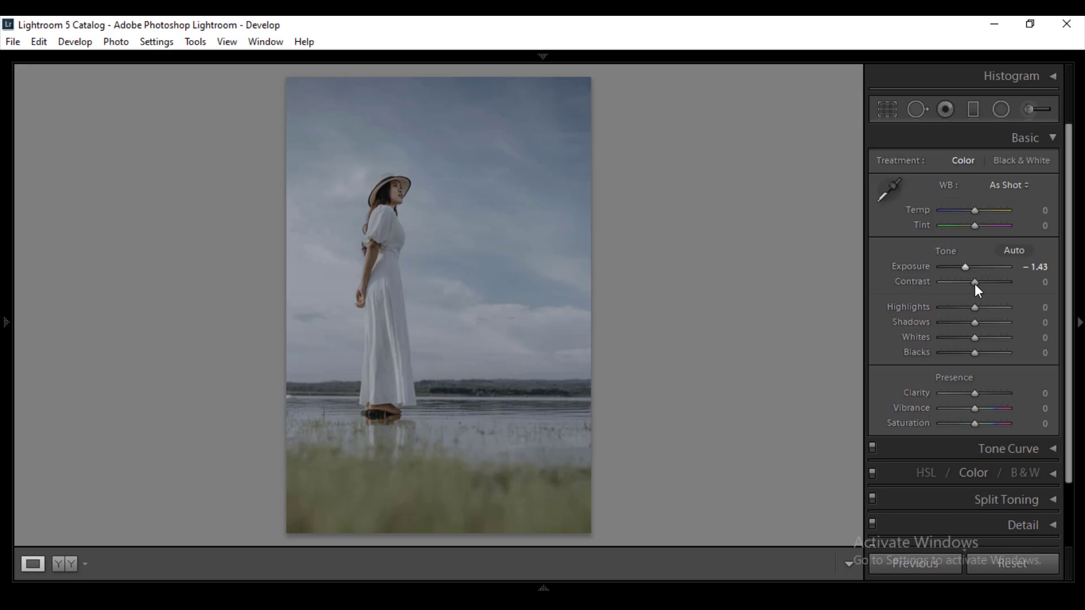
left_click_drag(975, 283, 977, 283)
left_click_drag(980, 284, 997, 284)
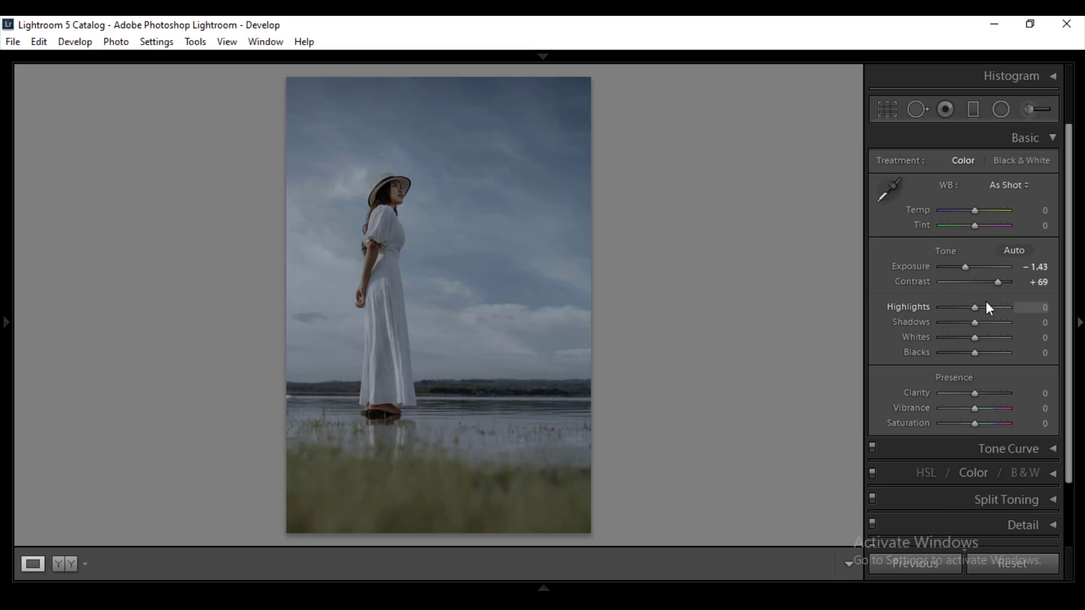
left_click_drag(974, 307, 954, 310)
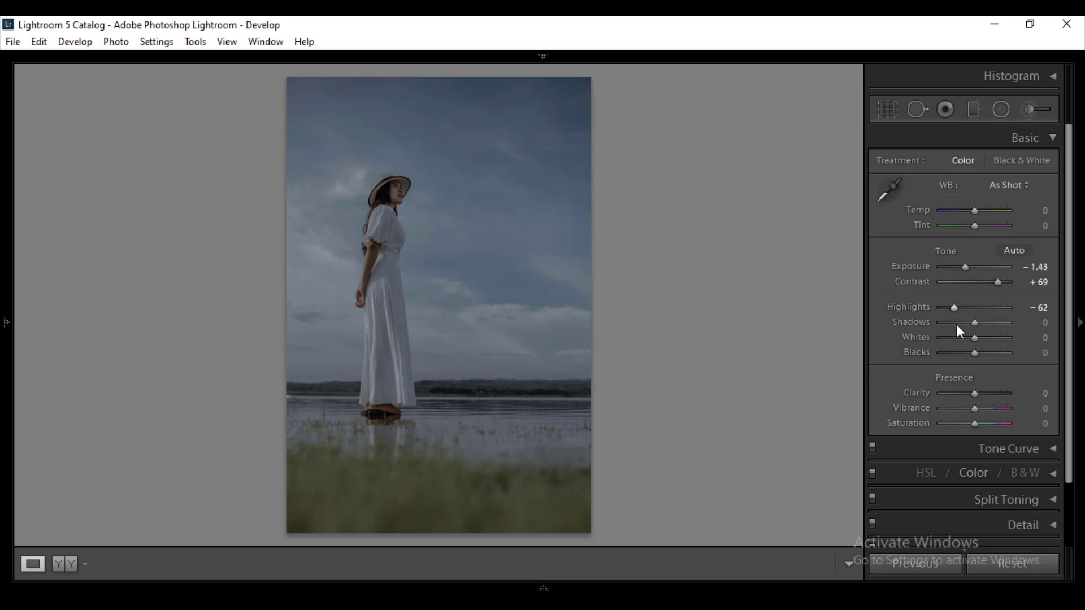
left_click_drag(975, 322, 1008, 322)
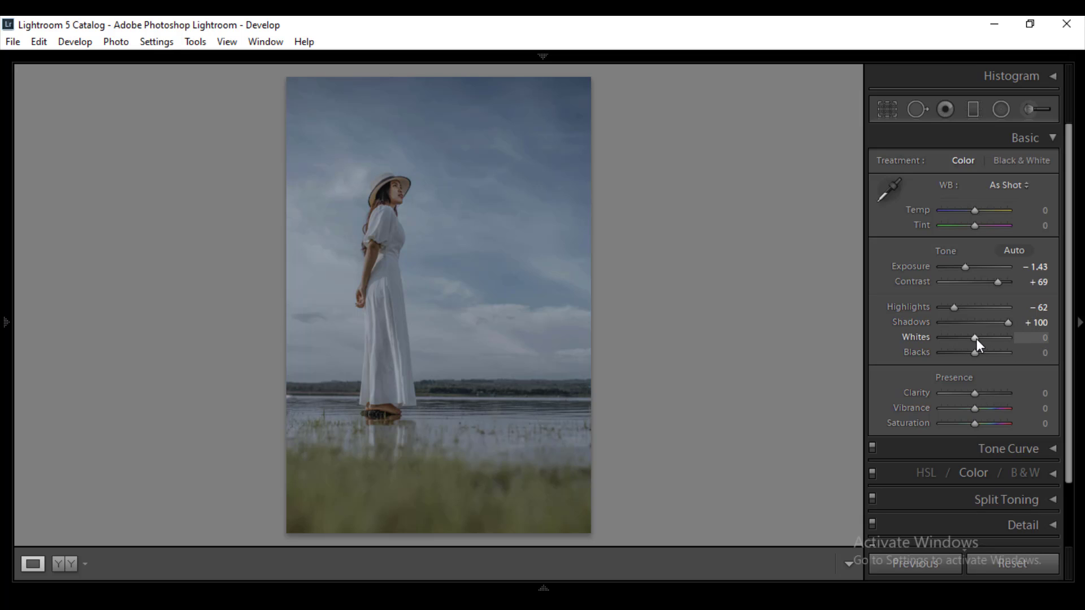
left_click_drag(975, 338, 988, 338)
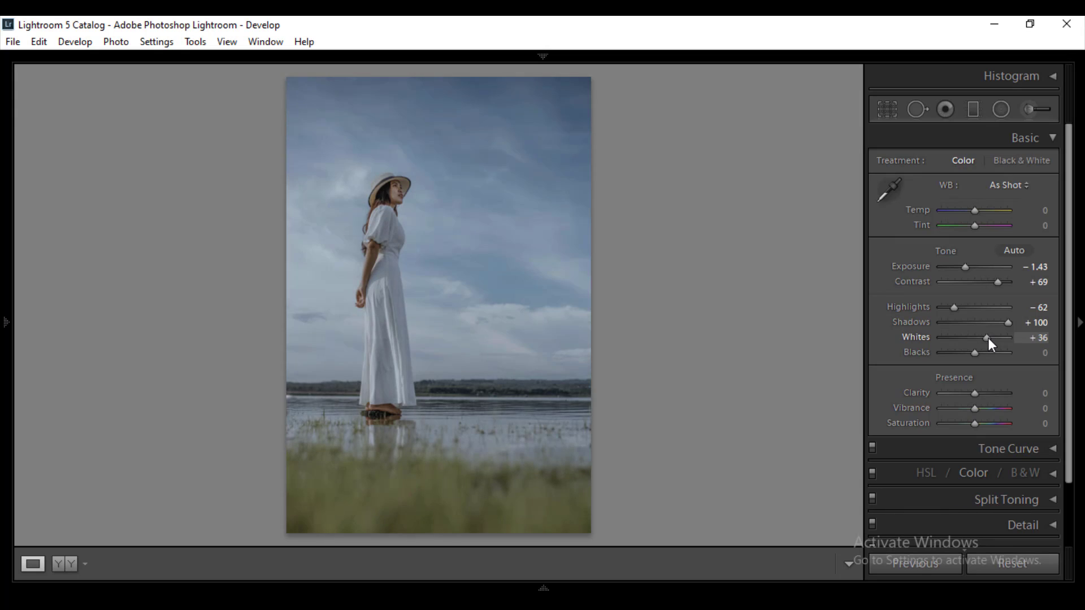
left_click_drag(990, 339, 995, 339)
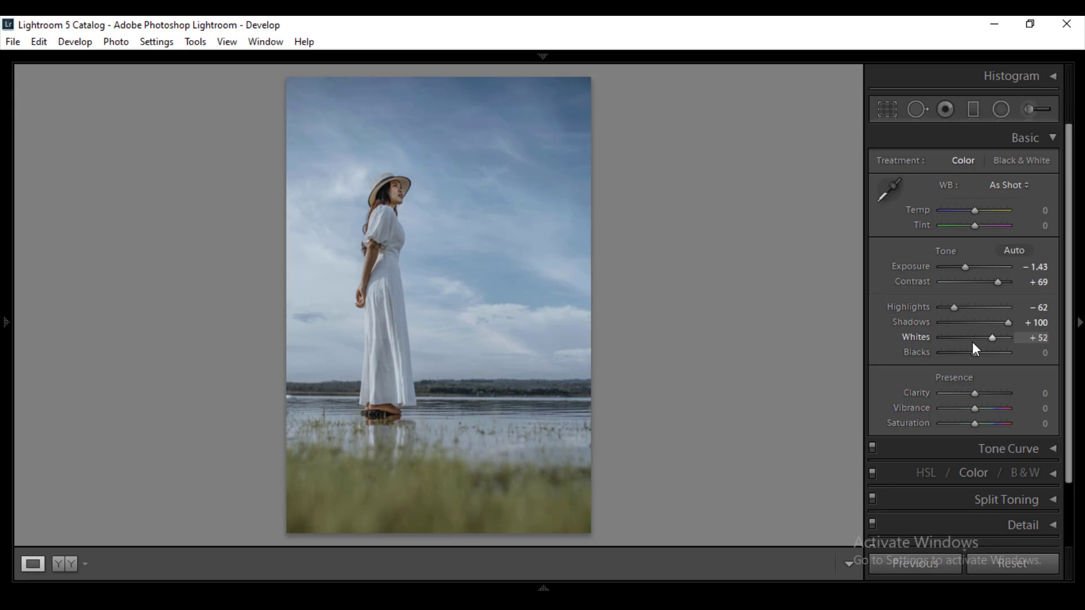
left_click_drag(975, 353, 946, 356)
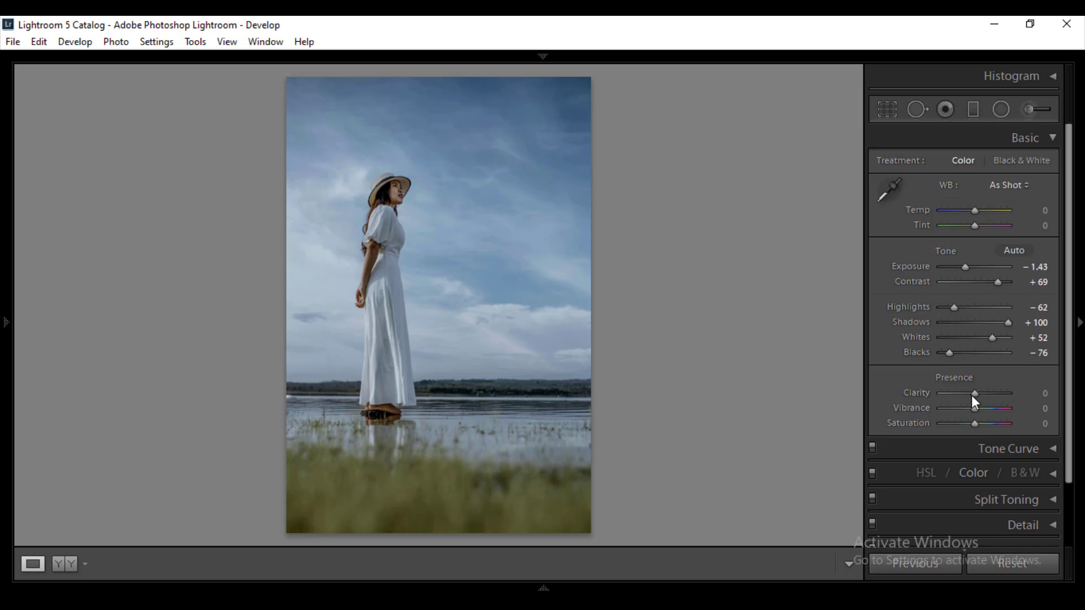
- Set Presence to Clarity +5, Vibrance +52 and Saturation −5
left_click_drag(975, 393, 981, 395)
left_click_drag(977, 392, 977, 393)
left_click_drag(975, 410, 992, 410)
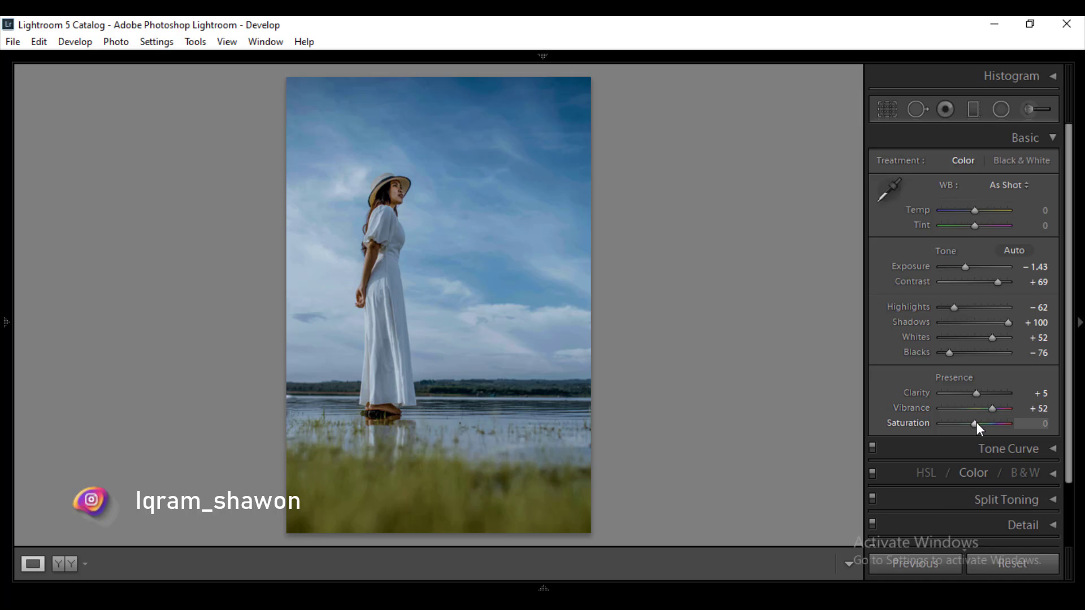
mouse_move(975, 422)
left_mouse_down()
mouse_move(958, 423)
mouse_move(974, 426)
left_mouse_up()
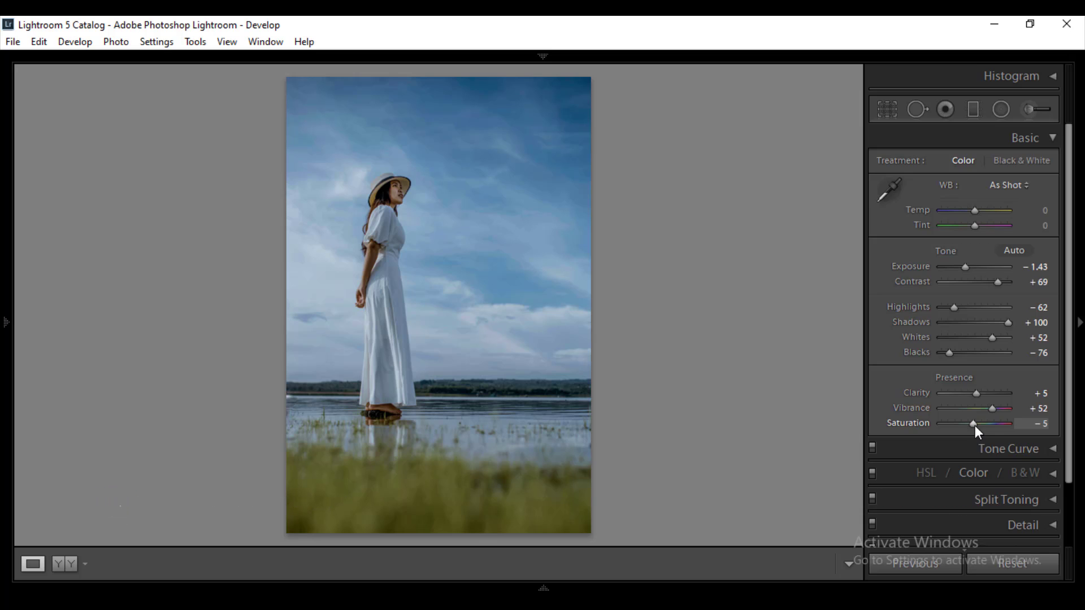
- Shape the Blue channel tone curve with two custom points to push the image bluer
left_click(1053, 139)
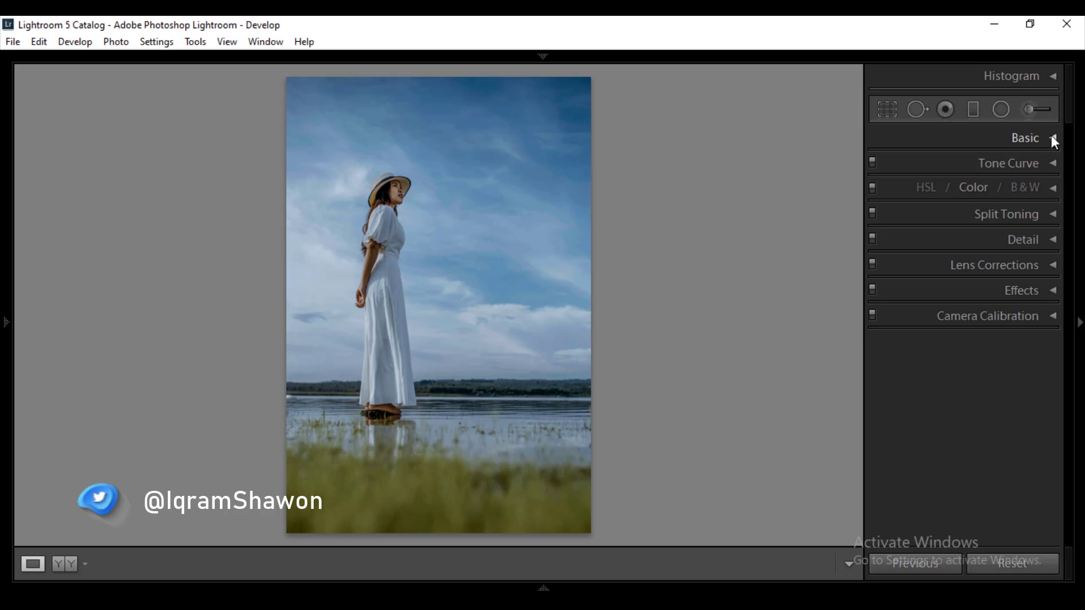
left_click(1052, 163)
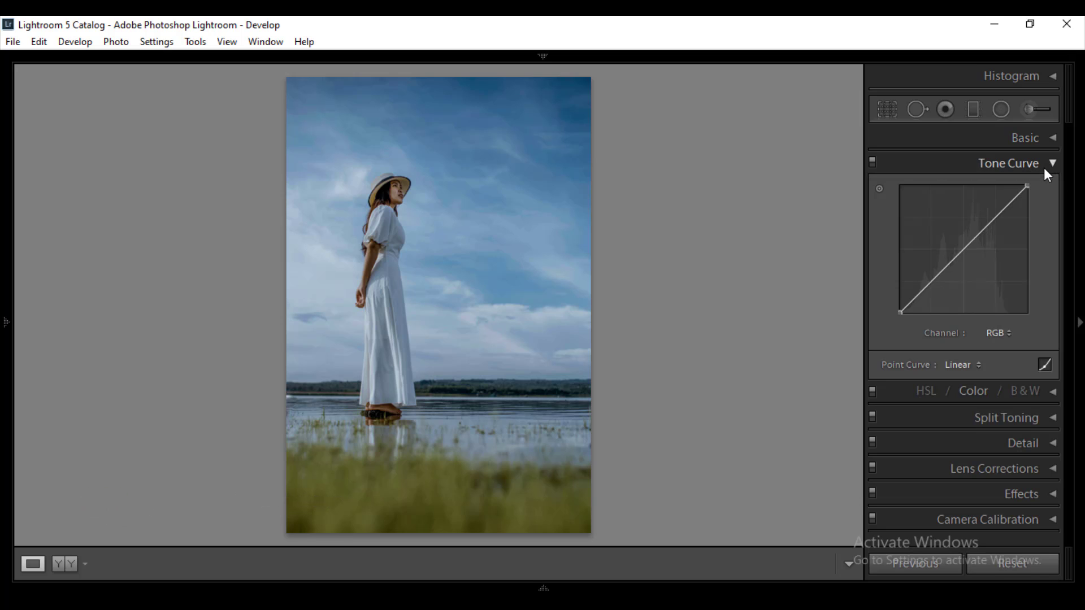
left_click(997, 334)
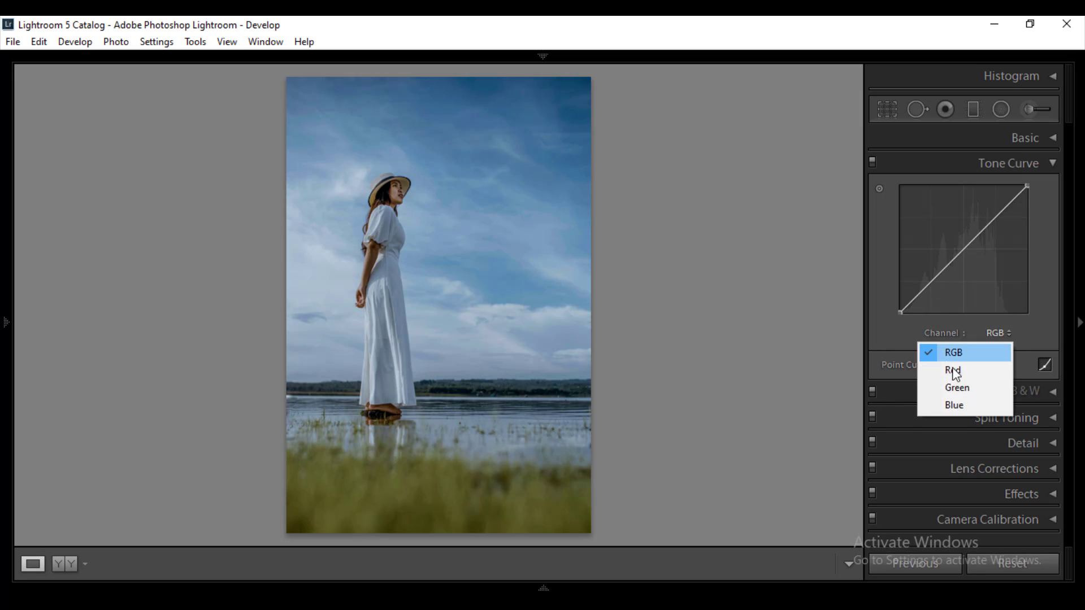
left_click(955, 407)
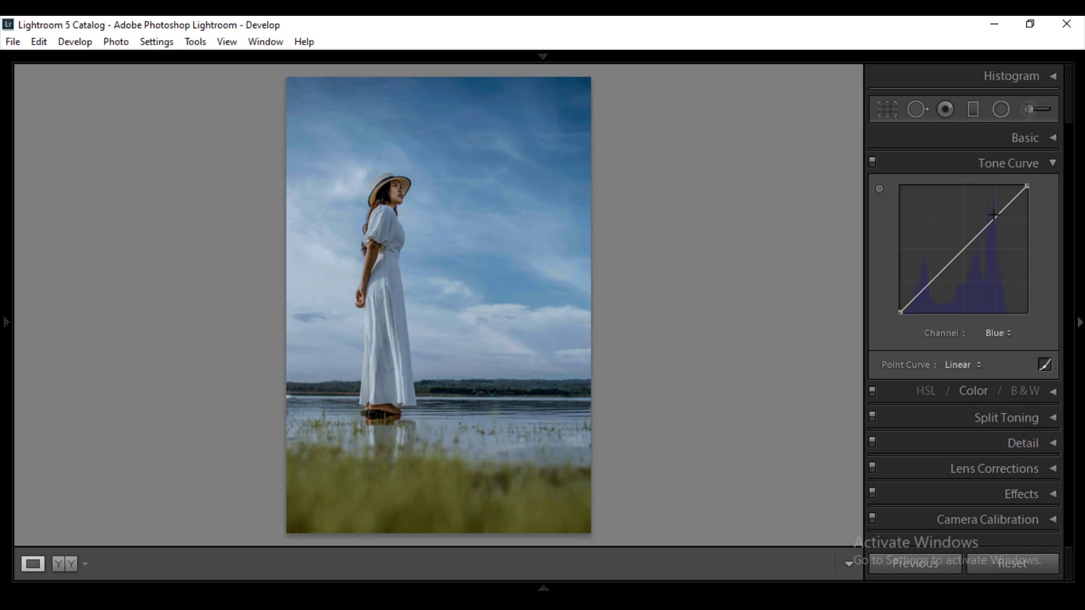
left_click_drag(994, 217, 994, 212)
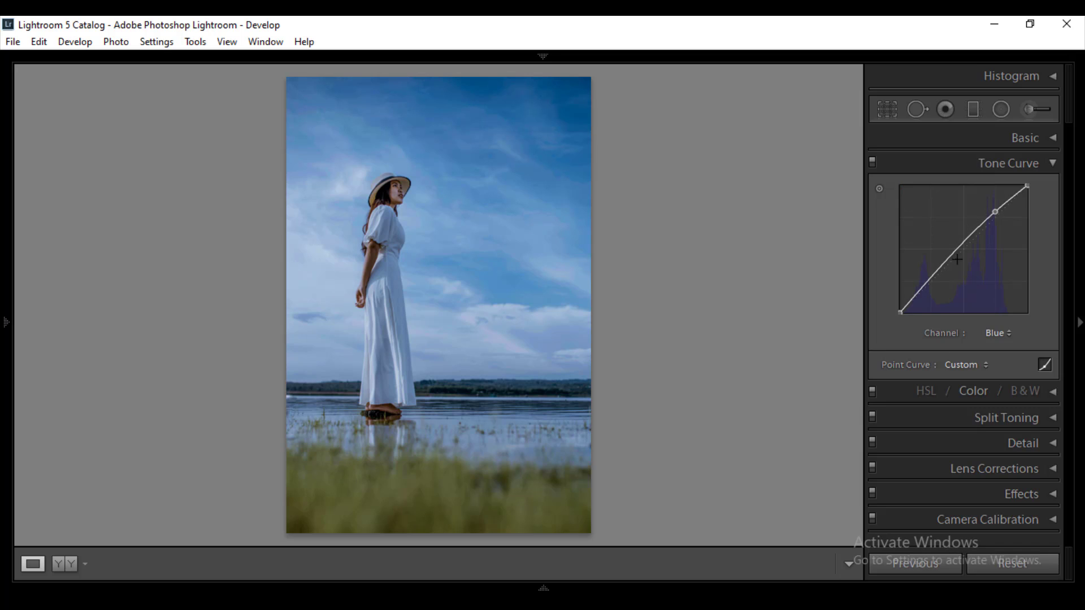
left_click_drag(927, 281, 926, 283)
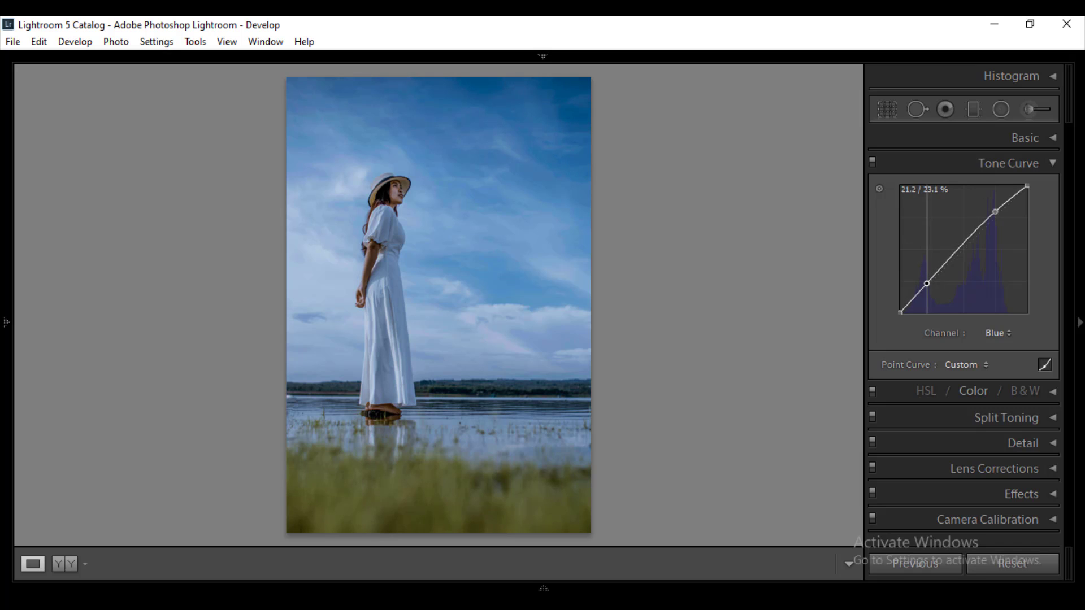
left_click(1054, 164)
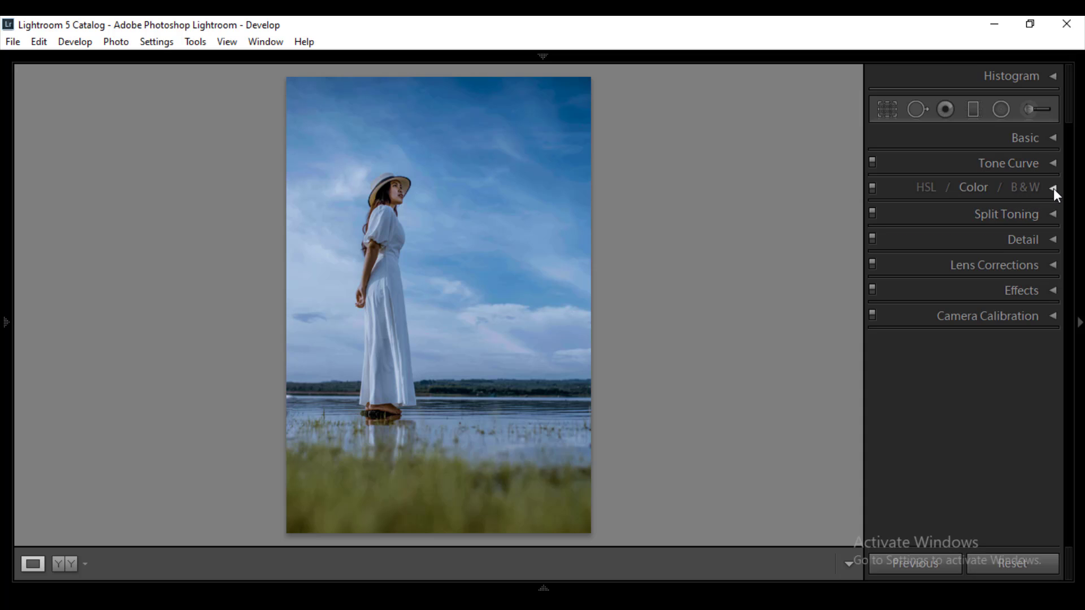
- In HSL, set the Blue hue to +15 and Blue saturation to +5
left_click(971, 190)
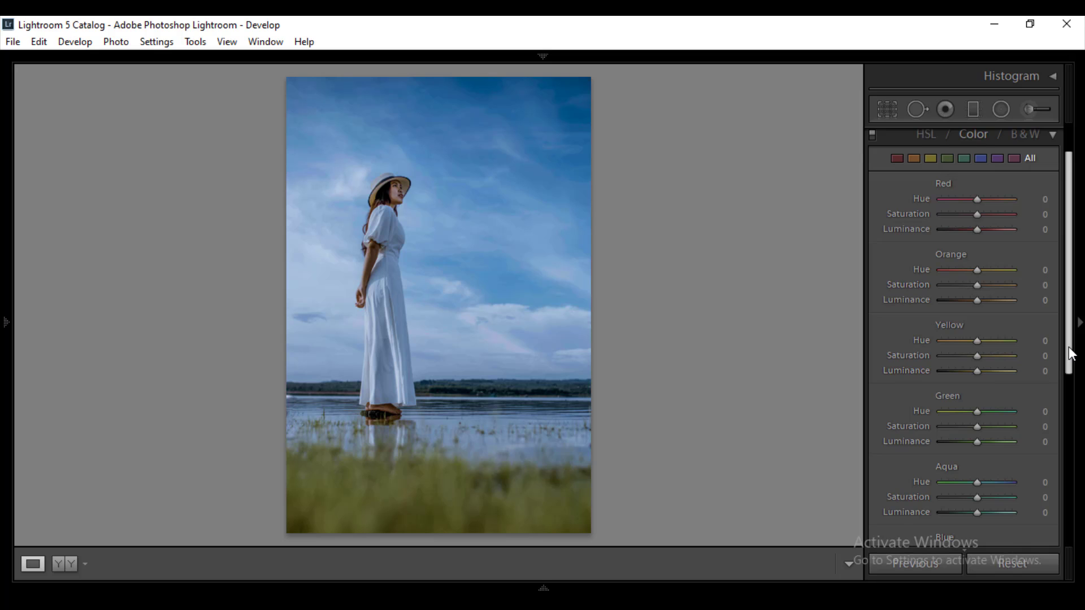
left_click_drag(1069, 347, 1069, 426)
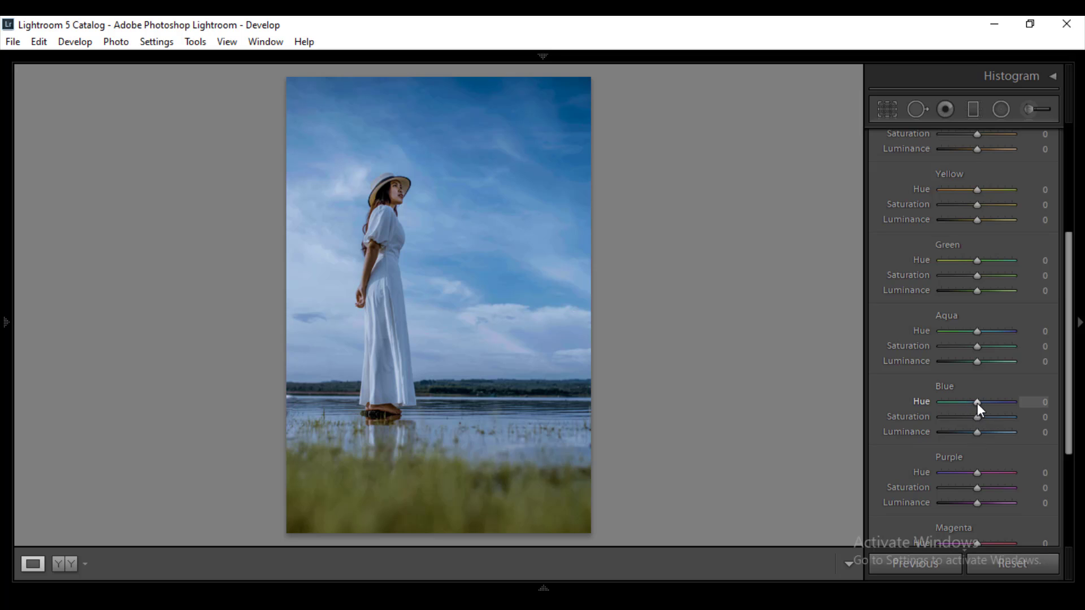
left_click_drag(978, 403, 983, 402)
left_click(1041, 403)
key("Down")
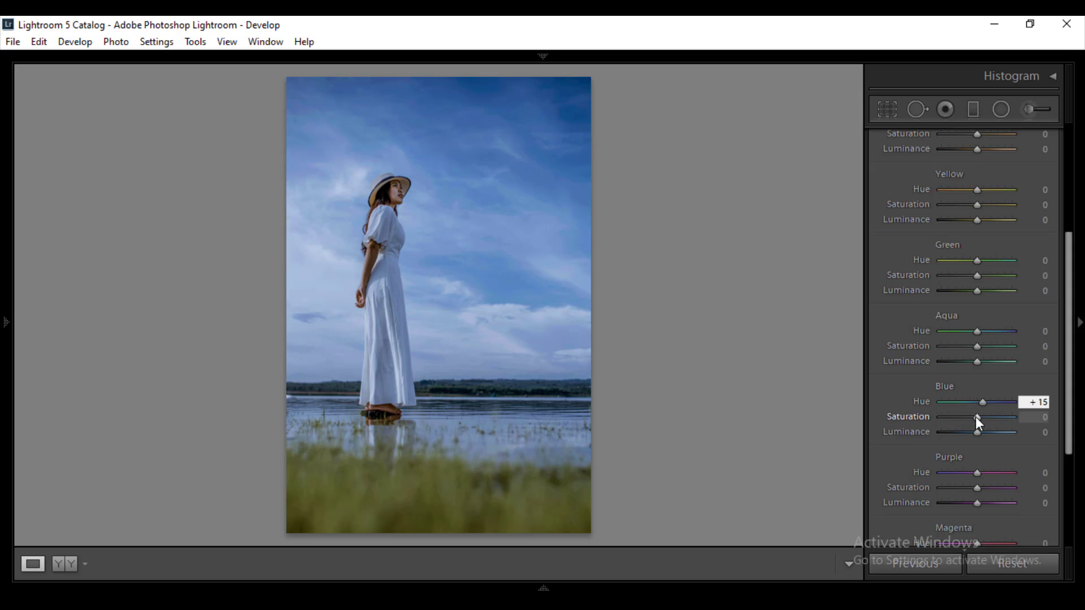
left_click_drag(977, 417, 979, 417)
left_click(1045, 421)
left_click(1046, 418)
key("BackSpace")
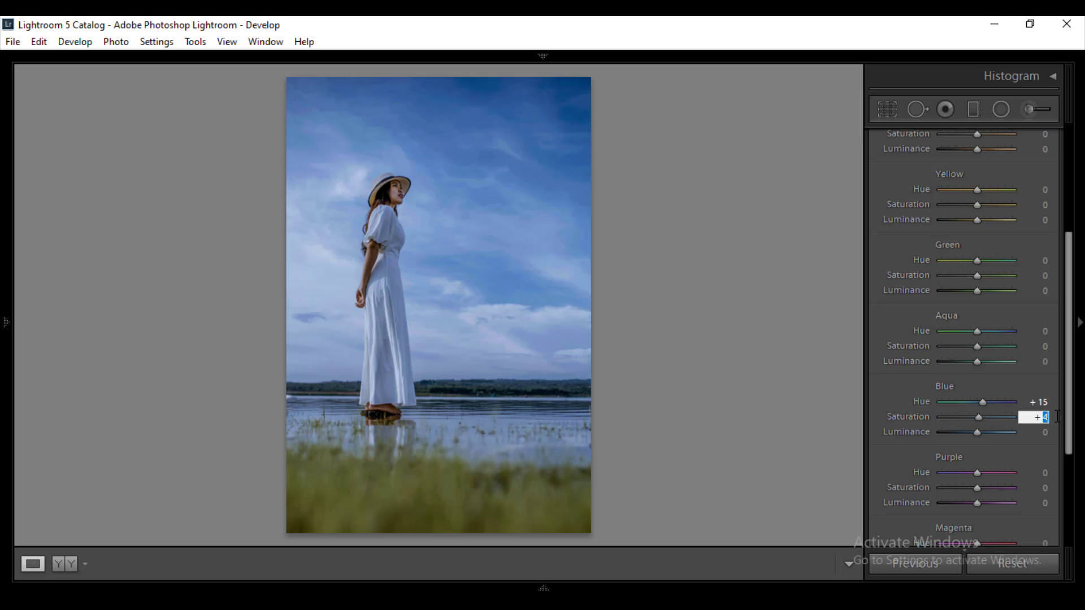
type("5")
- Lower Blue luminance to −15 and collapse the HSL panel
left_click_drag(976, 432, 971, 433)
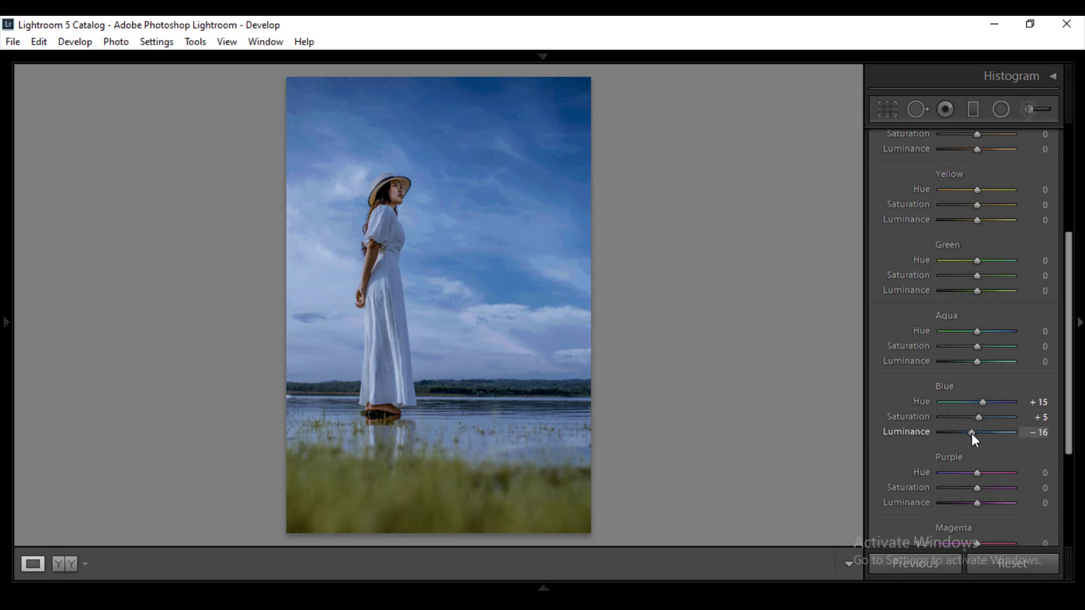
left_click(1043, 433)
key("Down")
key("Down")
key("Return")
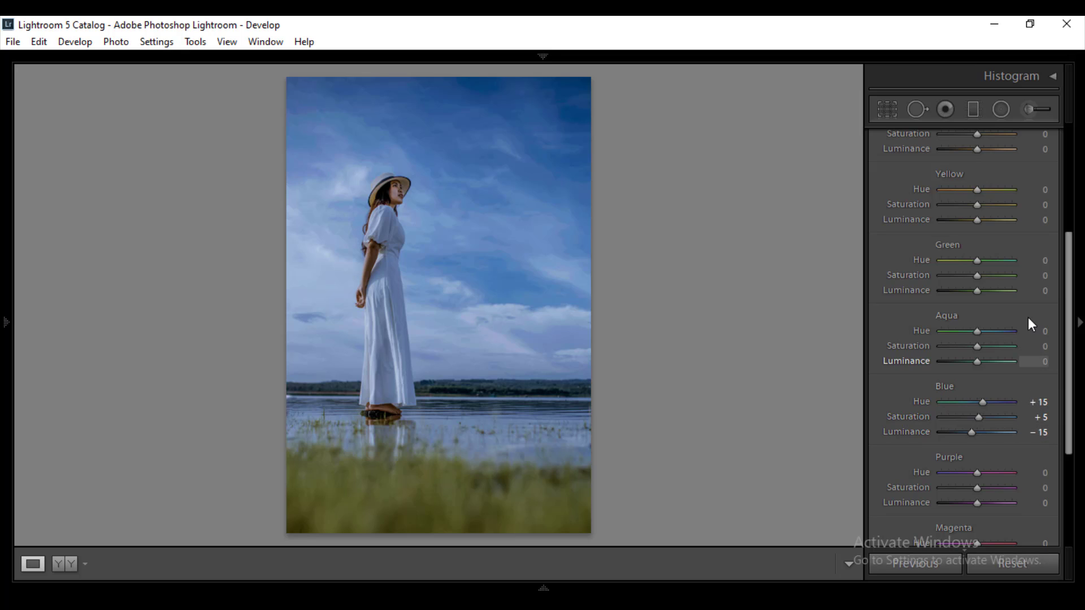
left_click_drag(1069, 329, 1082, 286)
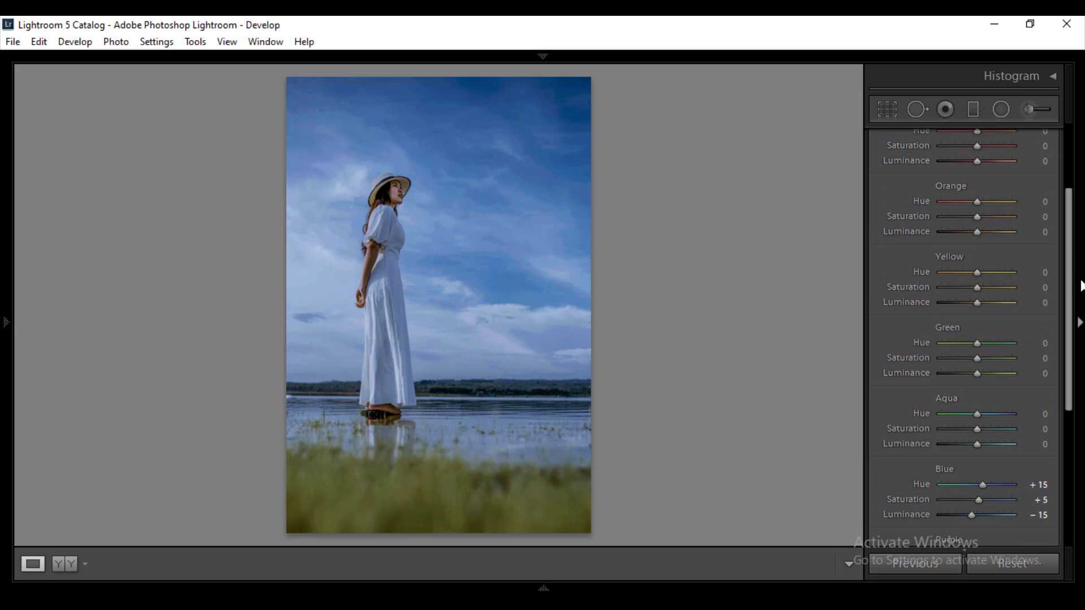
left_click_drag(1071, 295, 1070, 249)
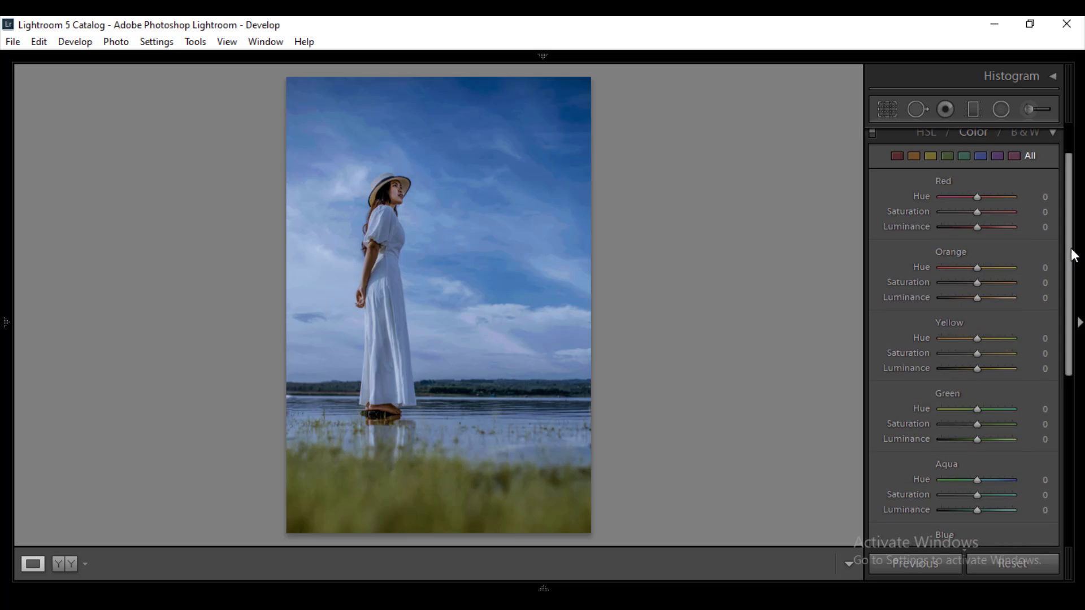
left_click(1053, 134)
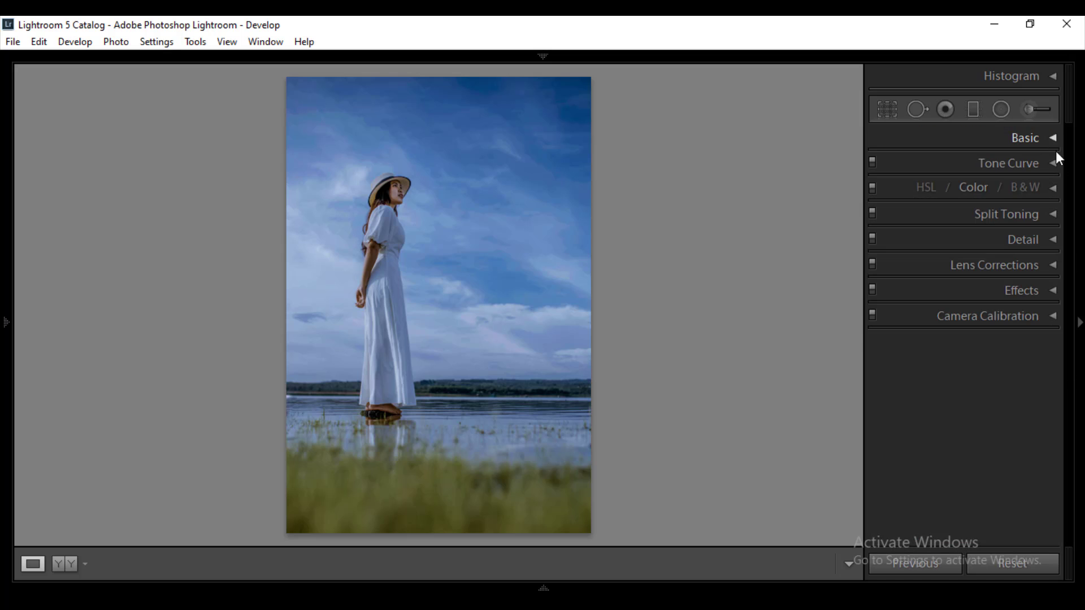
- Tint split-toning highlights warm tan (hue 37, saturation 22) with balance −100
left_click(1053, 215)
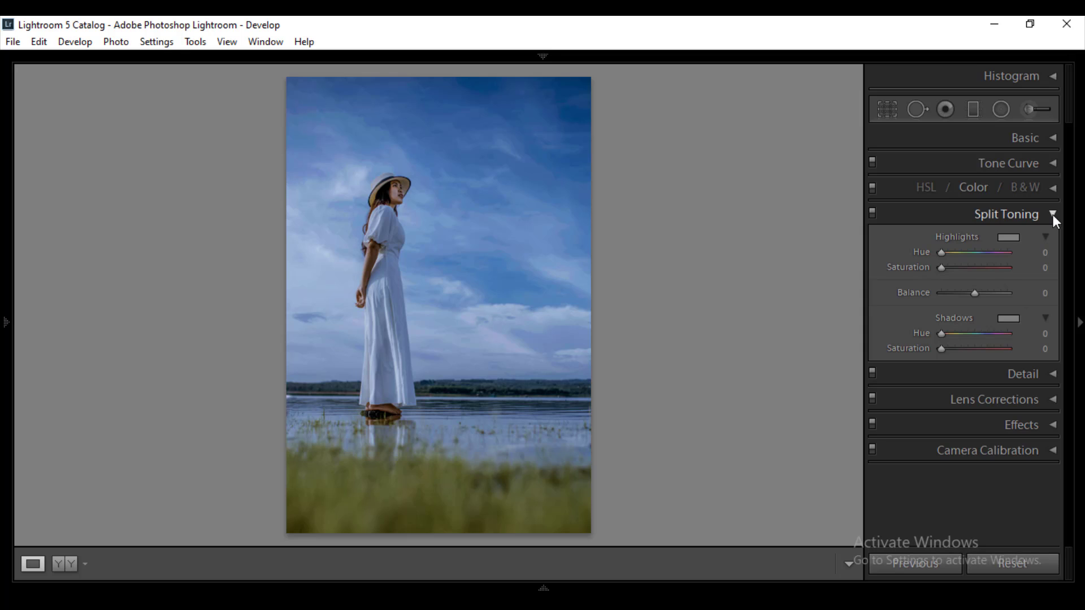
left_click(1012, 238)
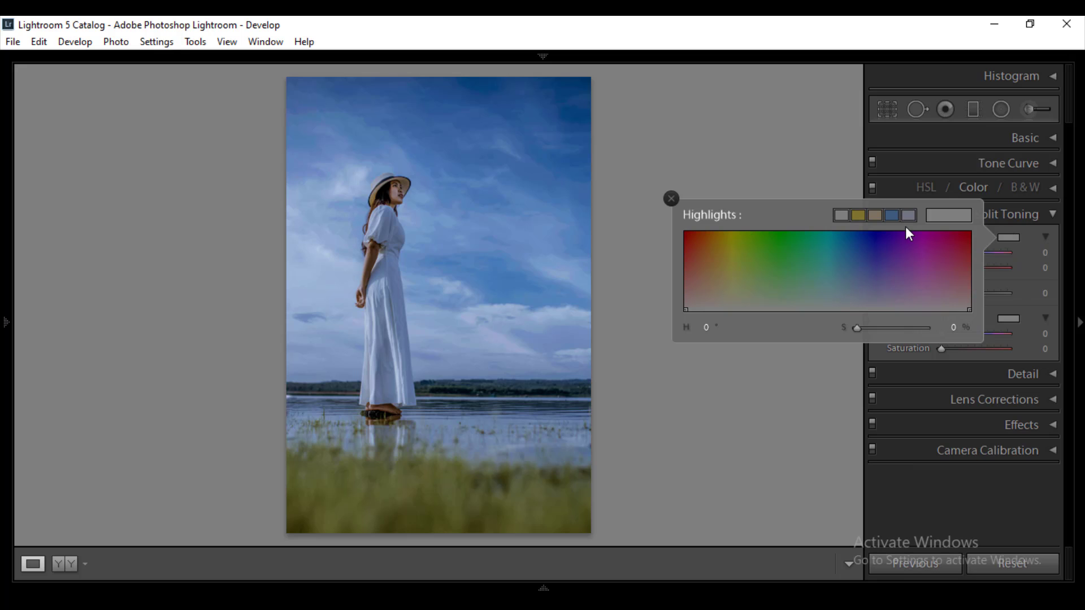
left_click(877, 214)
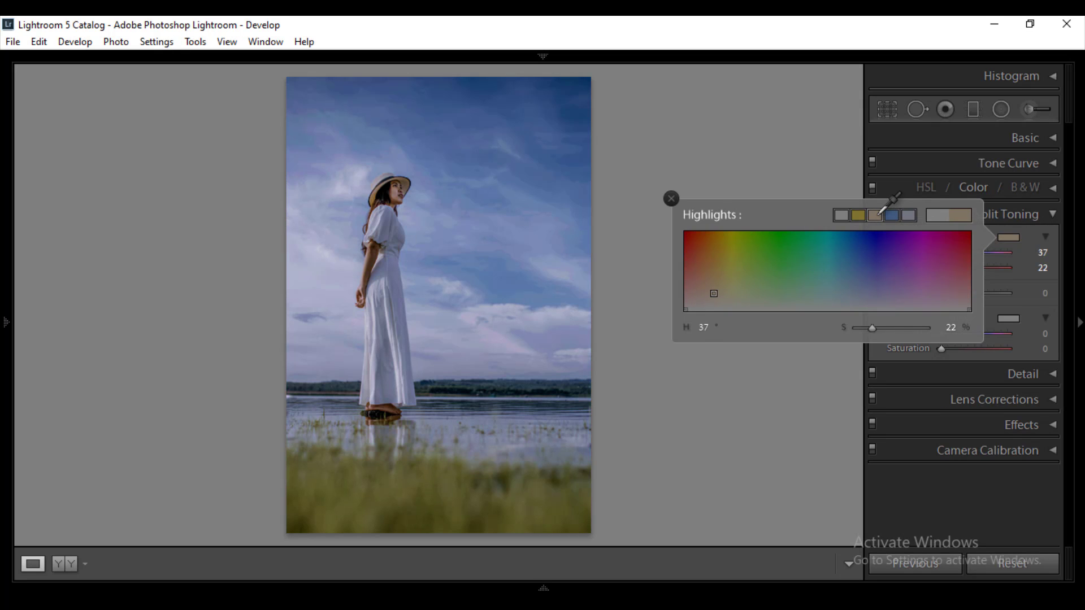
left_click(1005, 237)
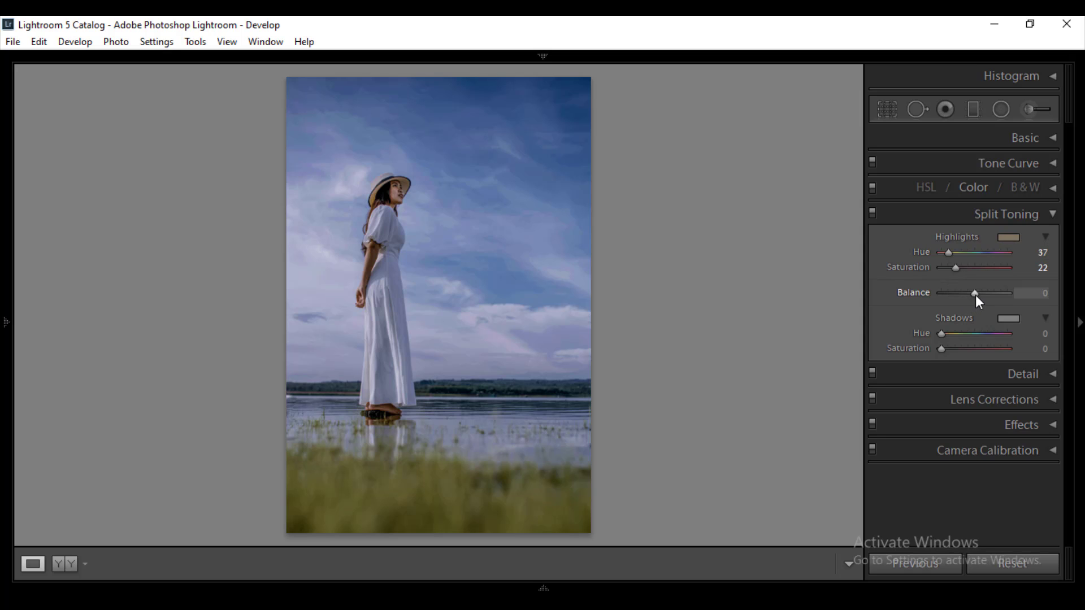
left_click_drag(976, 295, 911, 287)
- Set Camera Calibration: Red hue +60, Red saturation +14, Green hue −55, Blue hue −31
left_click(1055, 217)
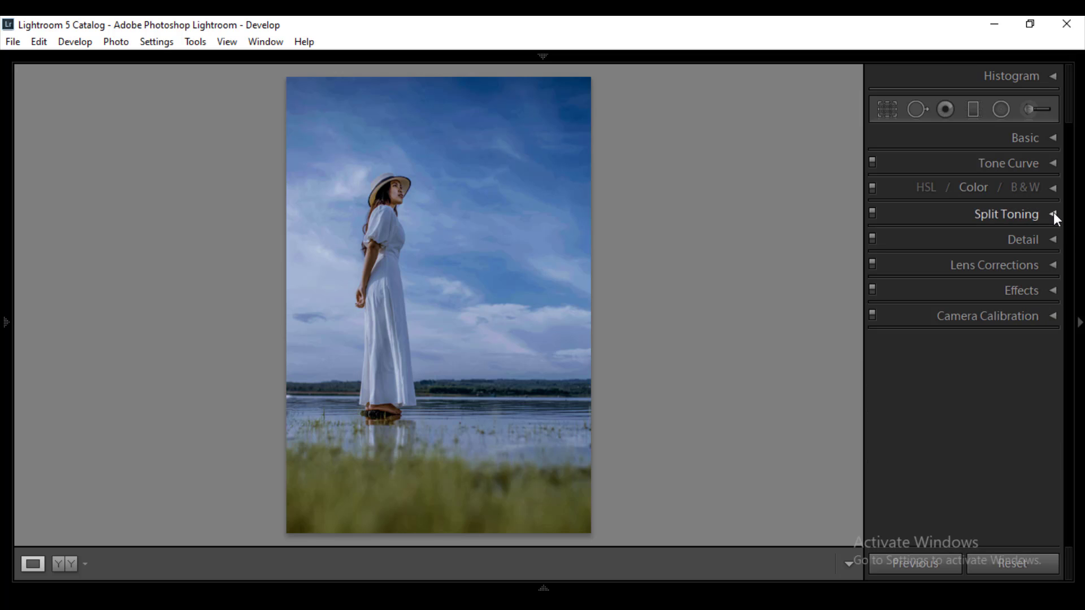
left_click(1053, 317)
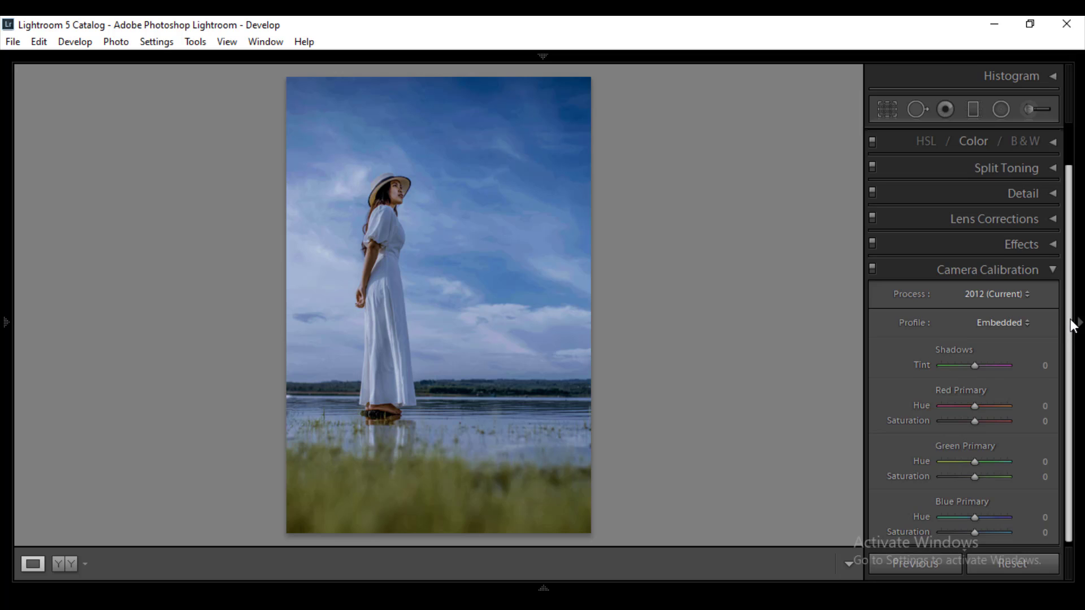
left_click_drag(1072, 326, 1070, 370)
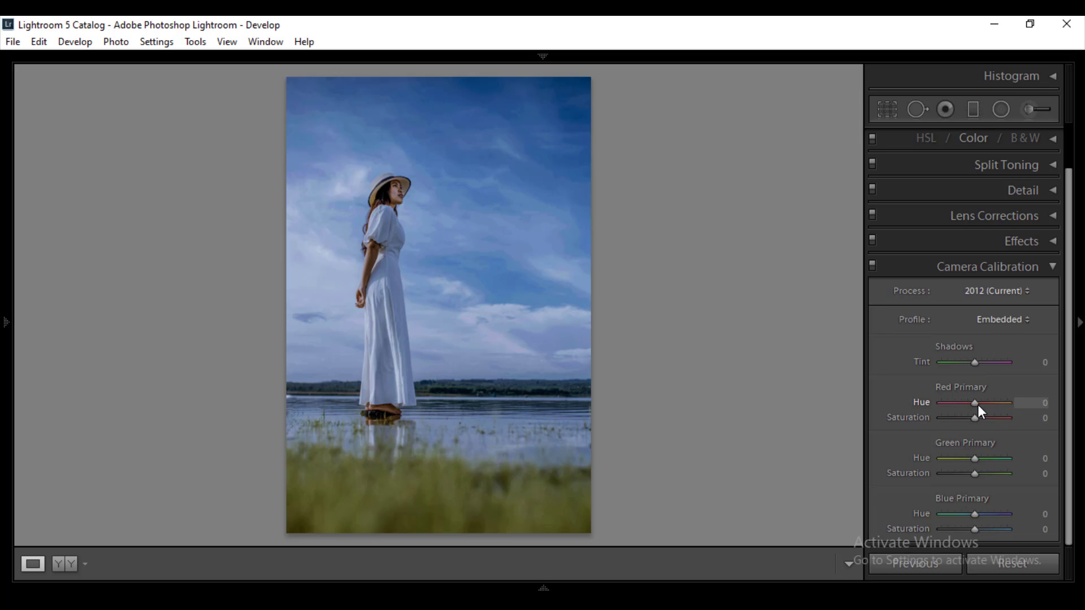
left_click_drag(978, 406, 995, 404)
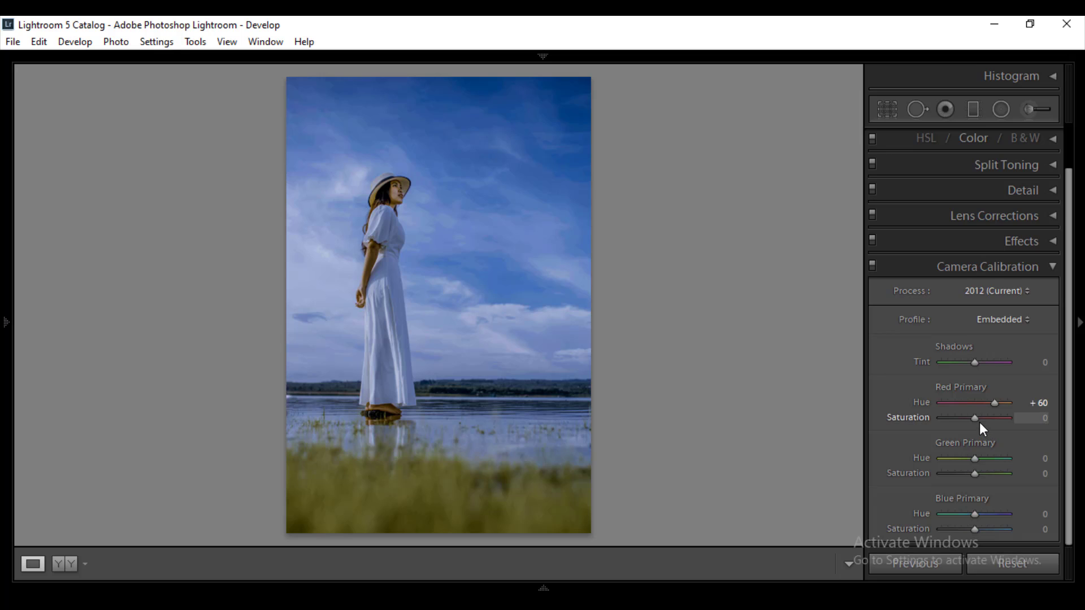
left_click_drag(987, 418, 979, 418)
left_click_drag(974, 458, 907, 452)
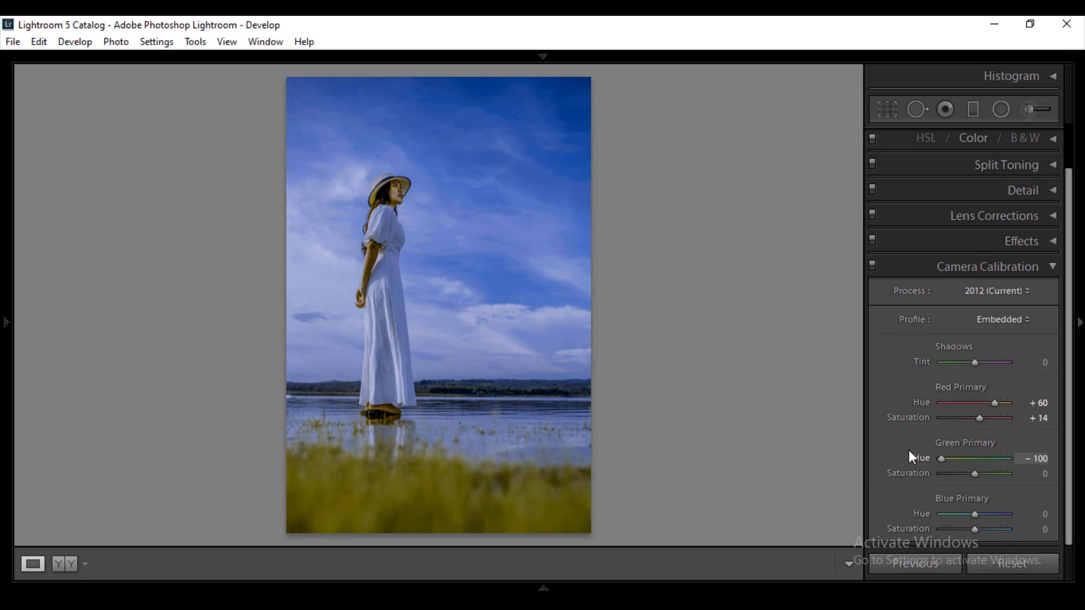
left_click_drag(939, 458, 956, 459)
left_click_drag(974, 515, 964, 516)
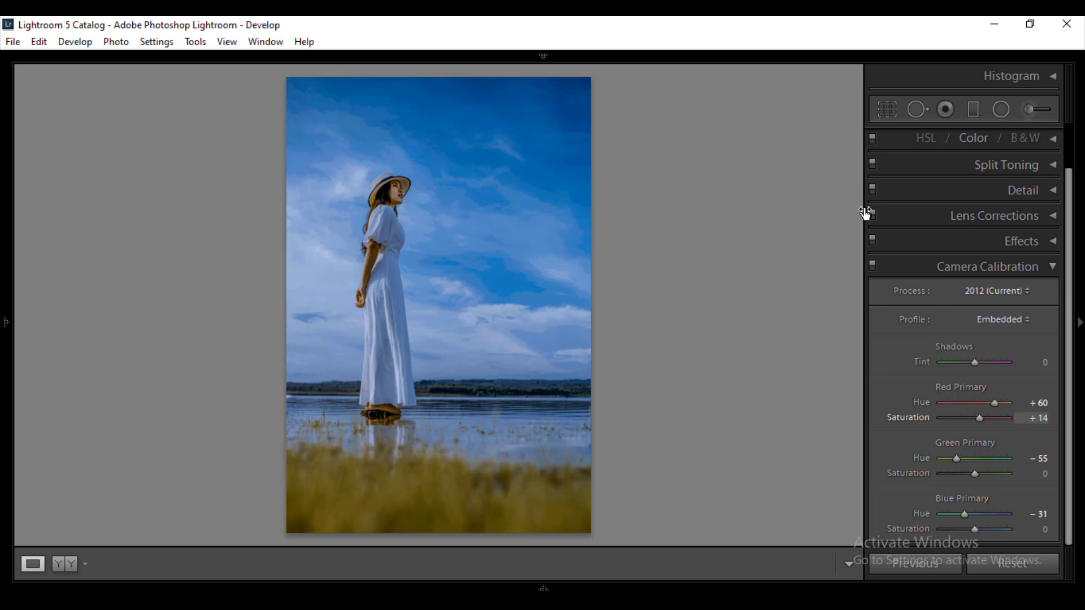
- Add a post-crop vignette: amount about −12, midpoint 42, roundness −26, feather 31
left_click(1052, 265)
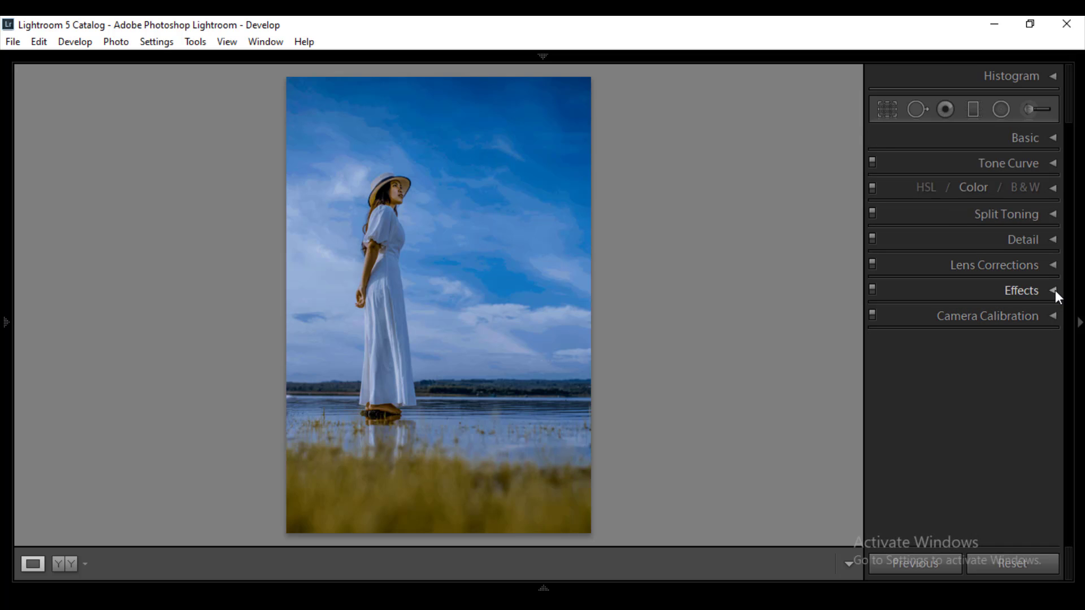
left_click(1055, 290)
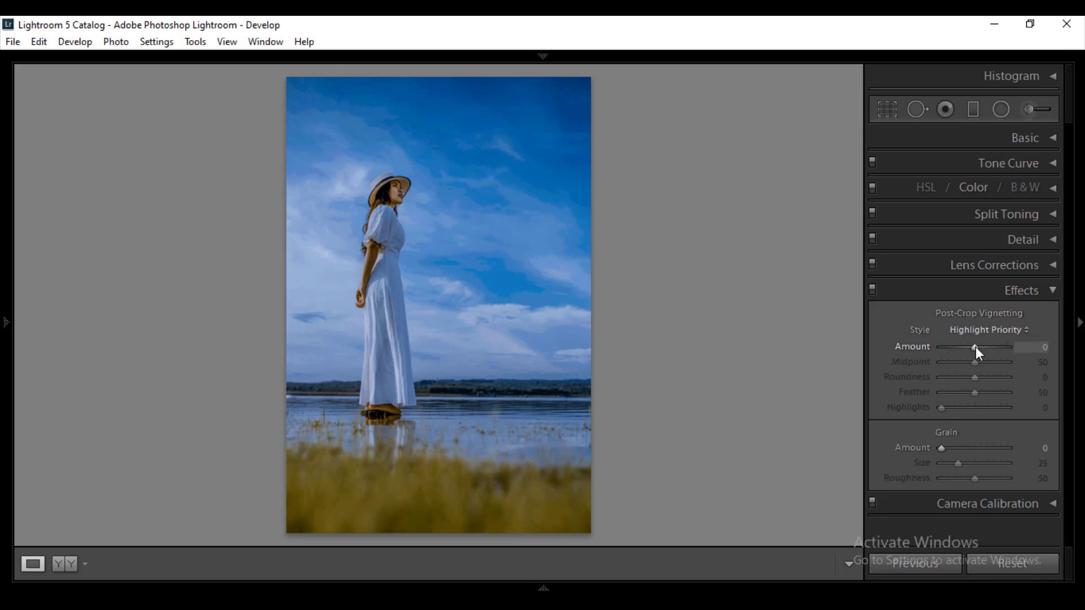
mouse_move(975, 347)
left_mouse_down()
mouse_move(985, 348)
mouse_move(974, 348)
left_mouse_up()
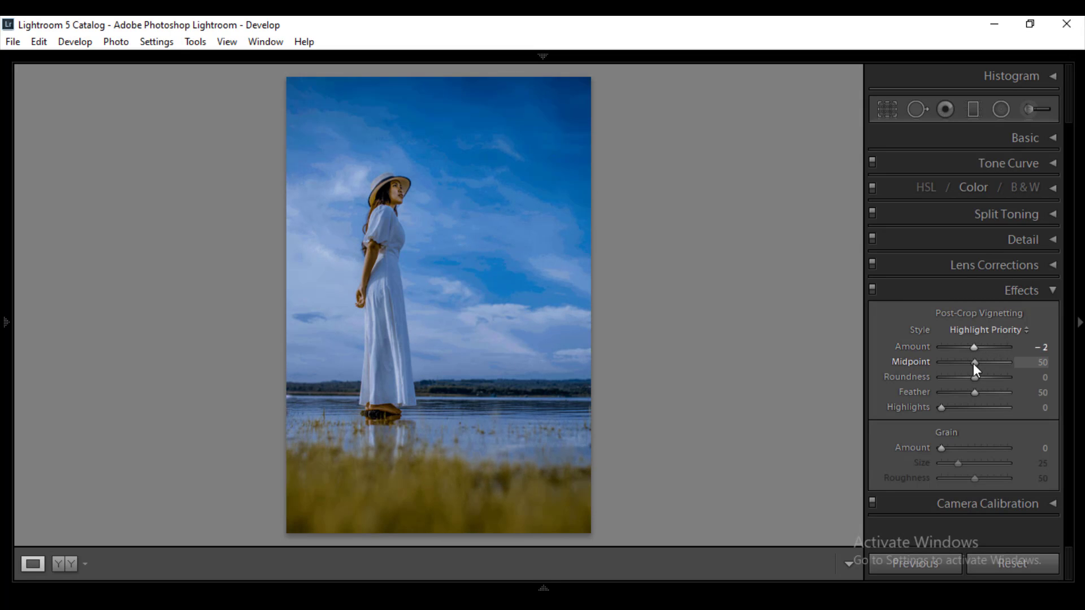
left_click_drag(974, 364, 972, 364)
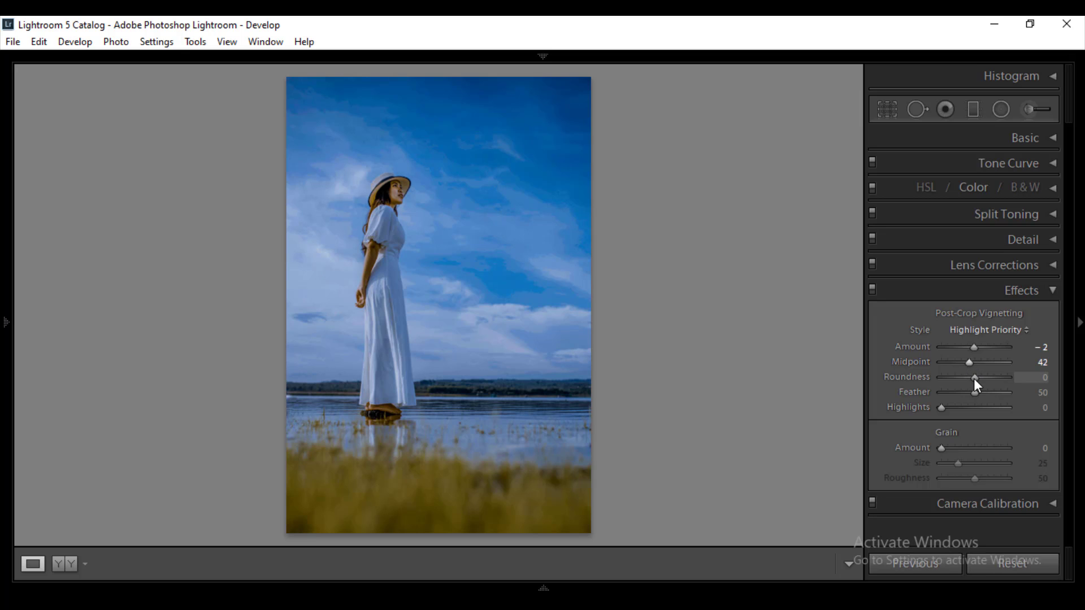
left_click_drag(975, 378, 965, 378)
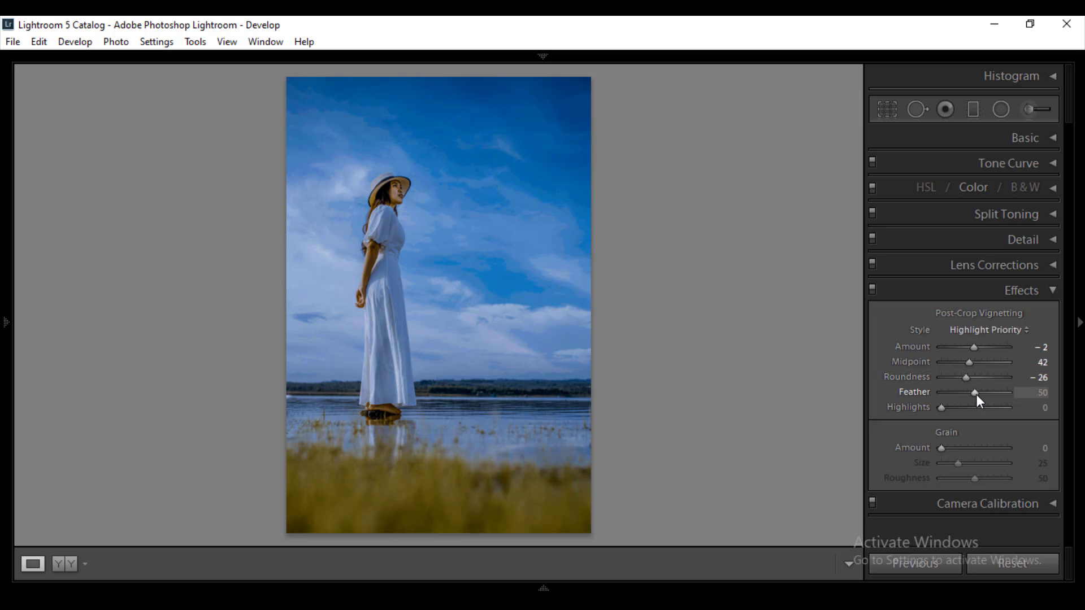
mouse_move(977, 395)
left_mouse_down()
mouse_move(989, 393)
mouse_move(965, 396)
left_mouse_up()
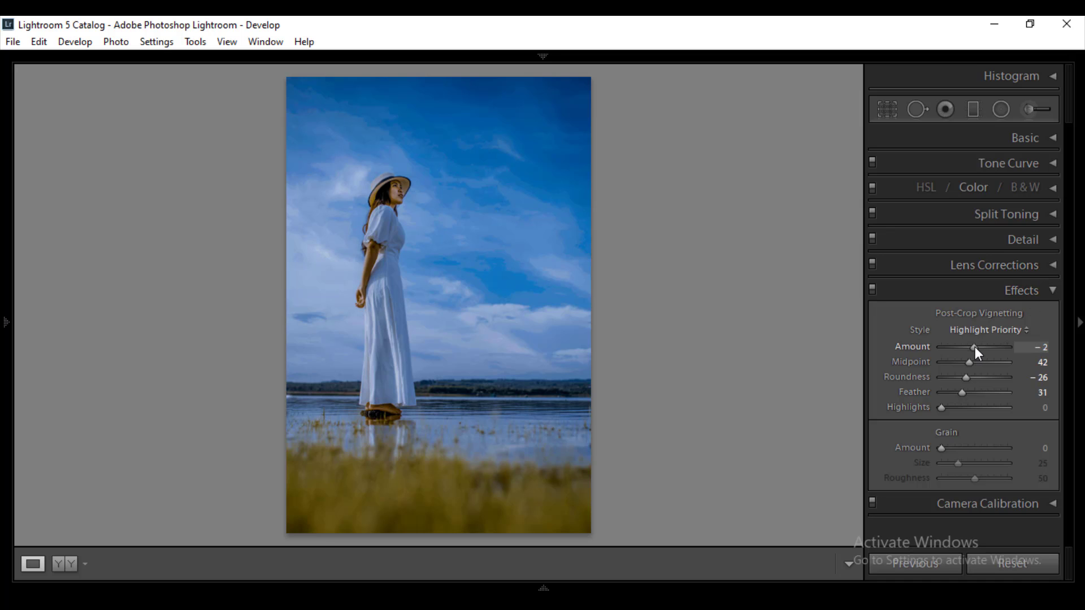
left_click_drag(974, 347, 970, 347)
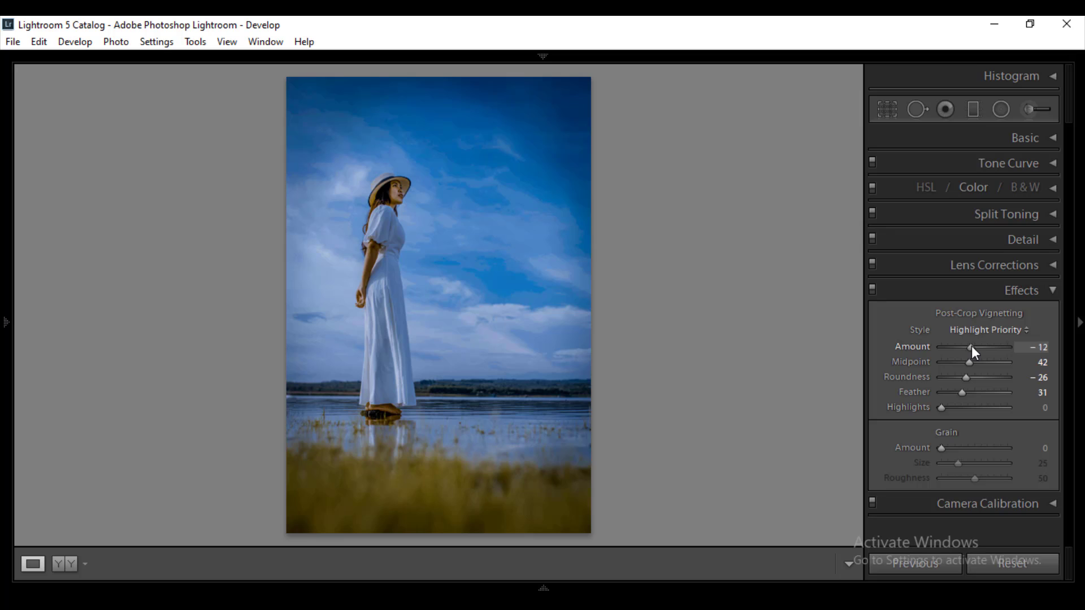
- Drag a graduated filter down across the sky and widen its transition upward
left_click(1052, 291)
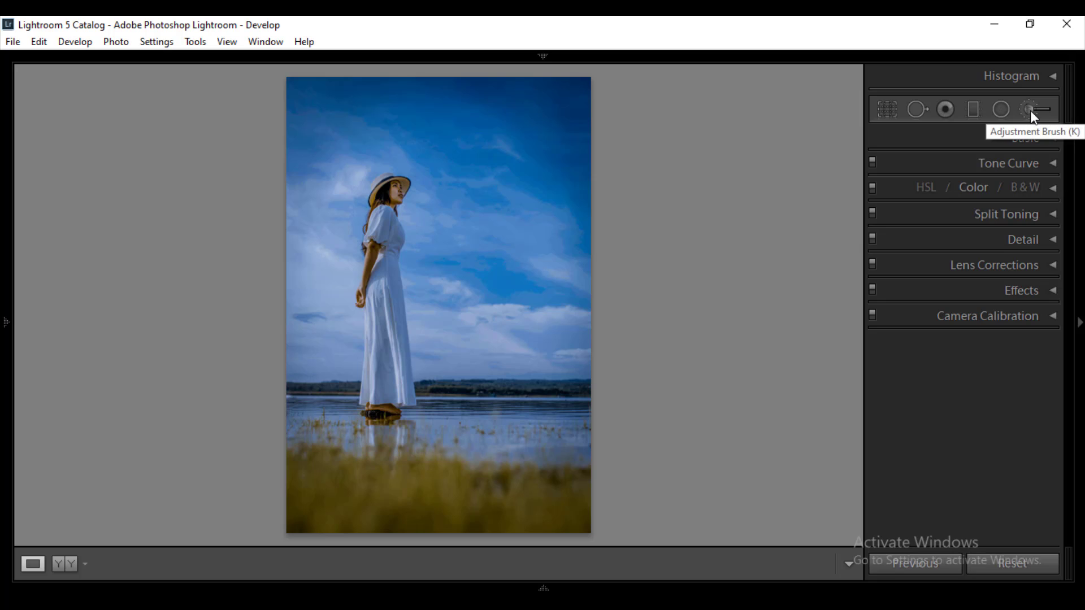
left_click(974, 110)
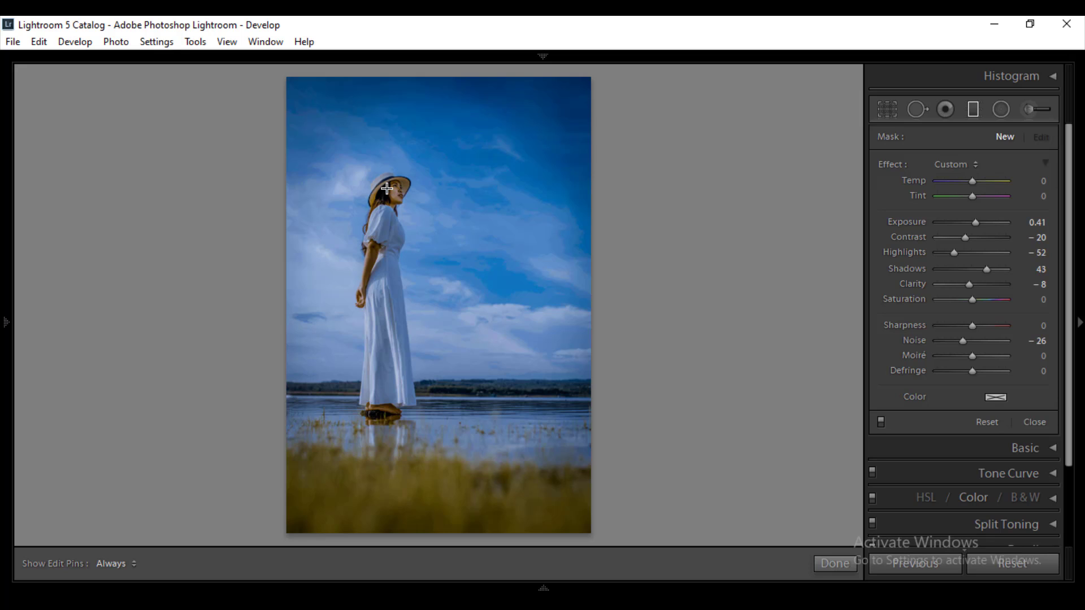
mouse_move(387, 188)
left_mouse_down()
mouse_move(417, 222)
mouse_move(389, 218)
mouse_move(422, 261)
mouse_move(423, 423)
mouse_move(410, 418)
left_mouse_up()
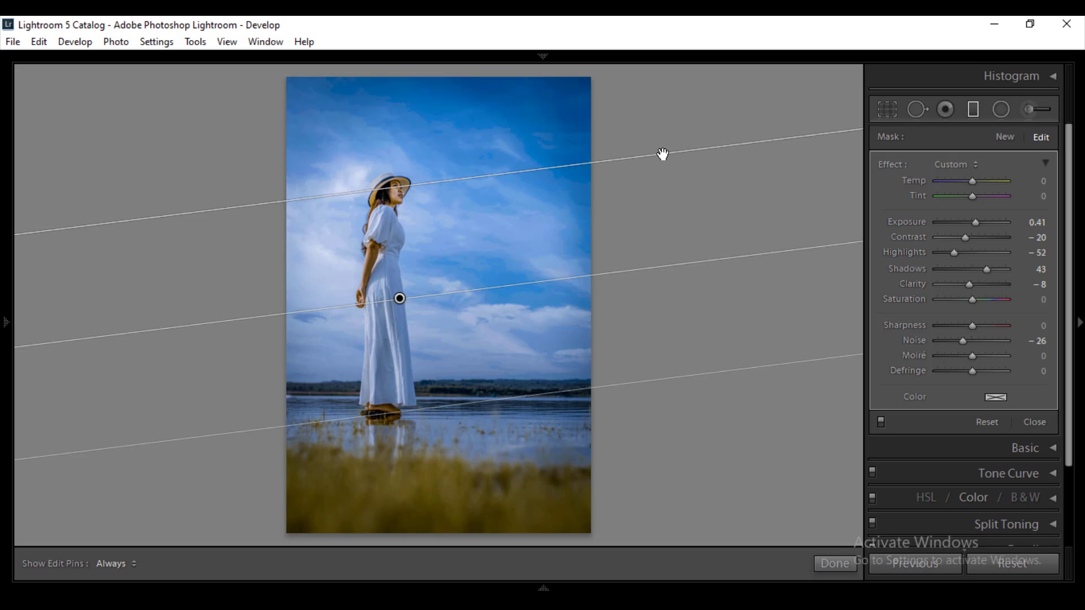
left_click_drag(662, 154, 703, 175)
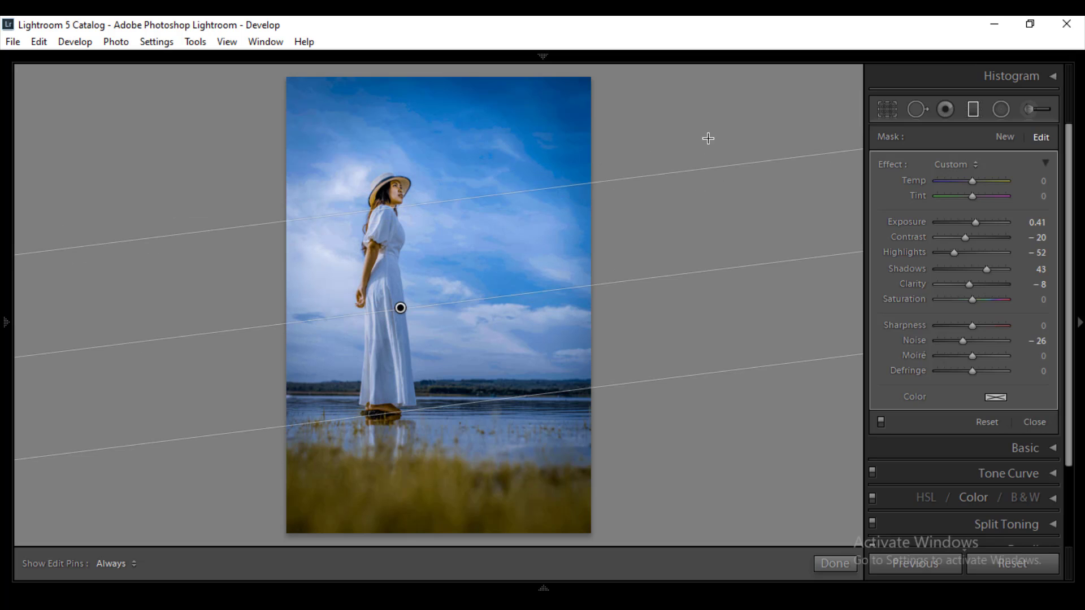
left_click_drag(708, 138, 707, 89)
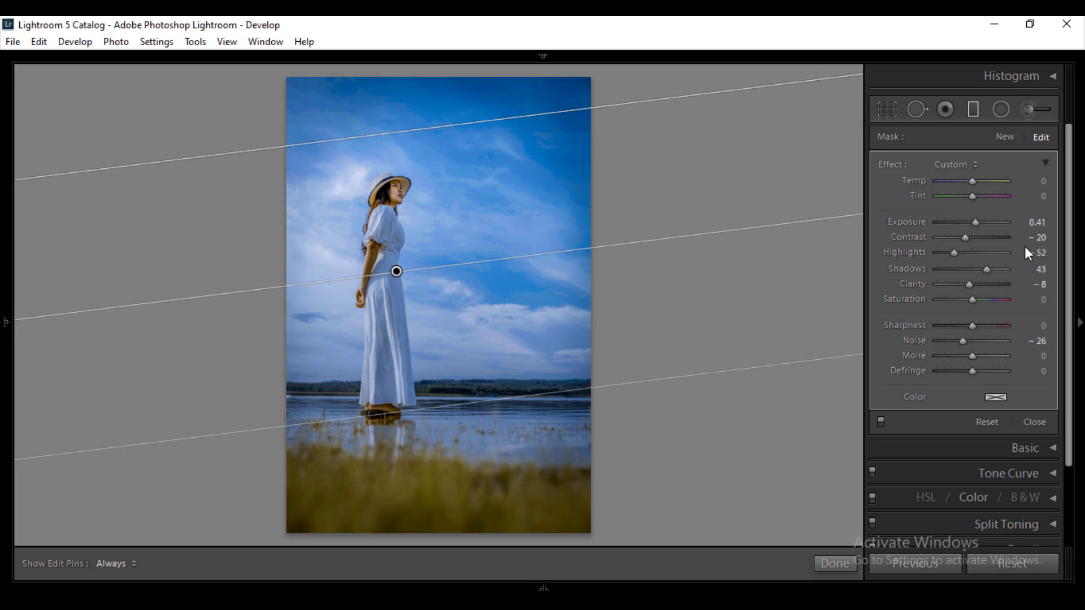
- Set the filter to Exposure 0.41, Contrast −20, Highlights −47, Shadows +43, zeroing Noise and Clarity
left_click(1040, 238)
double_click(962, 342)
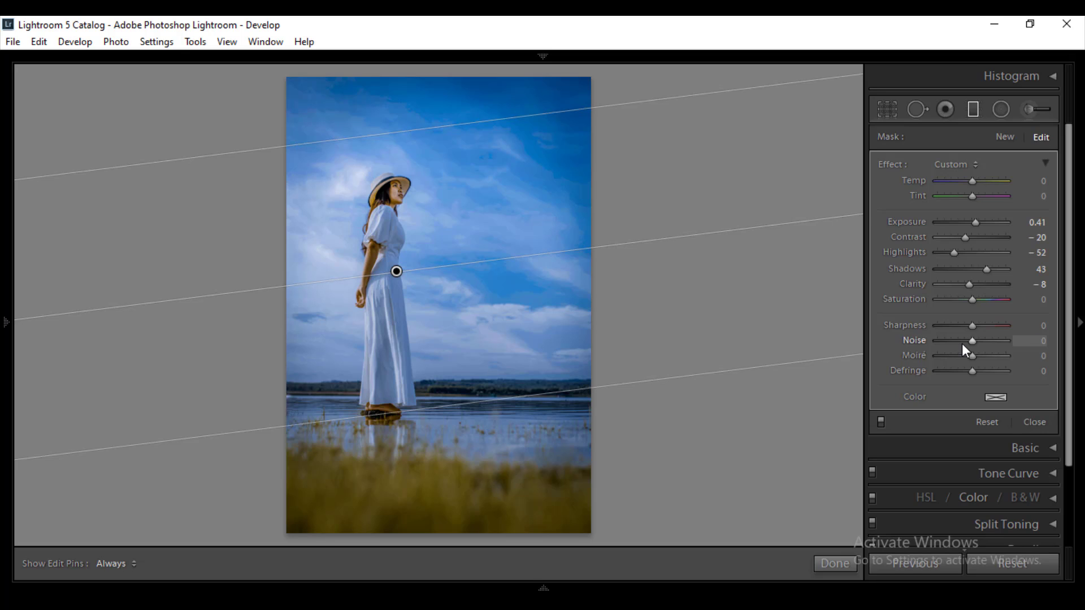
double_click(968, 285)
left_click_drag(953, 252, 956, 259)
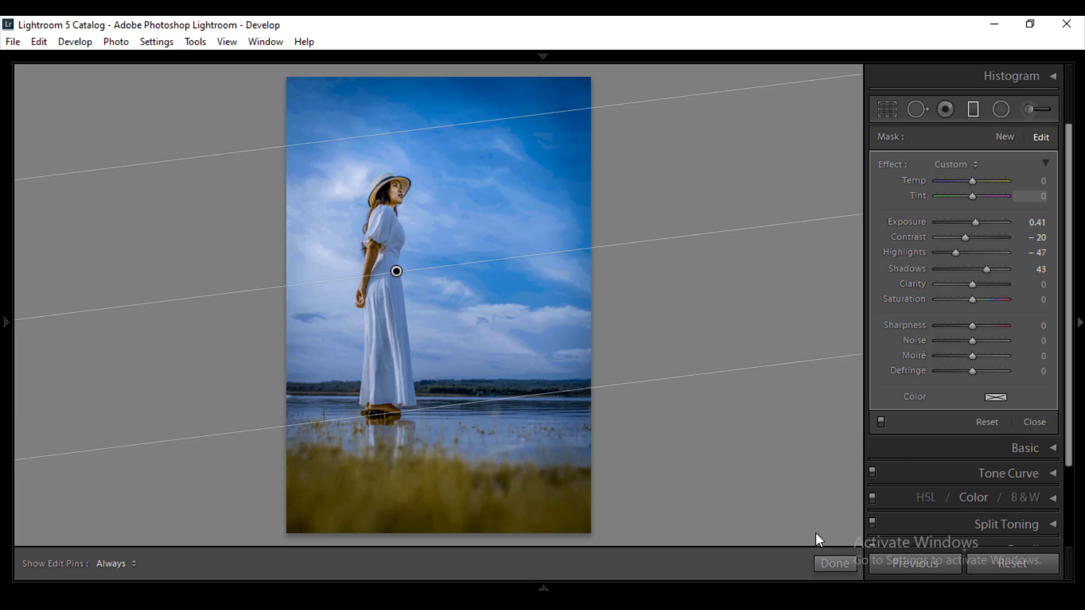
left_click(835, 563)
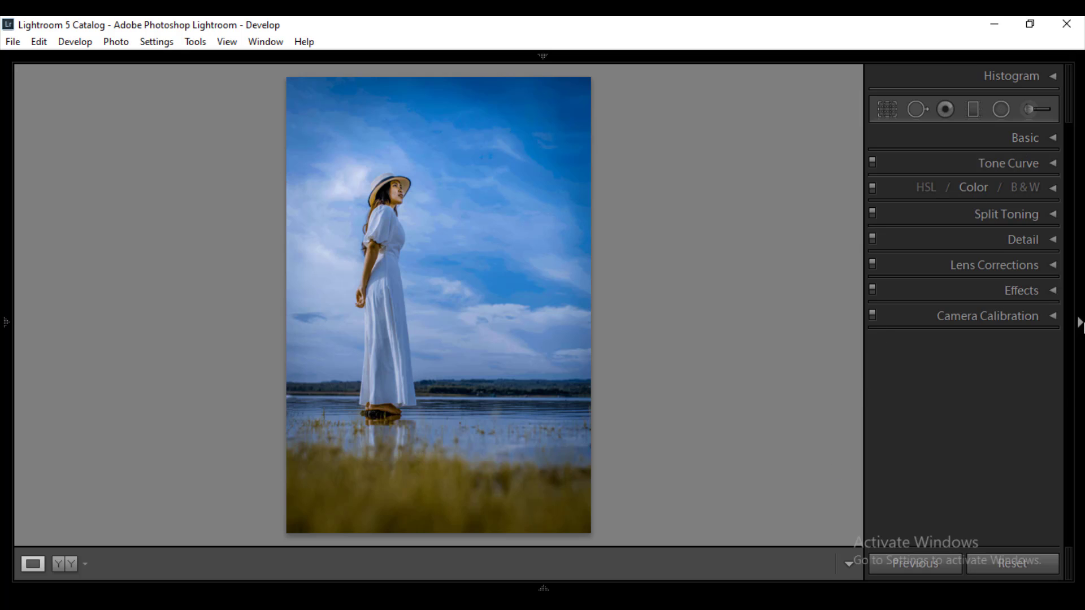
- Hide the right-hand Develop panels and toggle lights-out dimming on and back off
left_click(1079, 324)
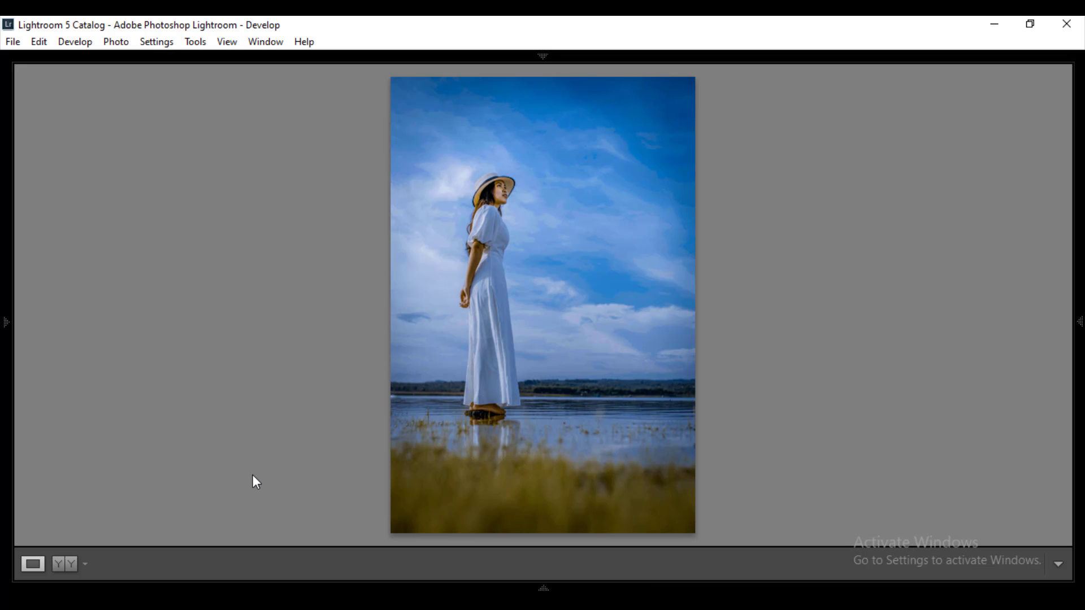
key("l")
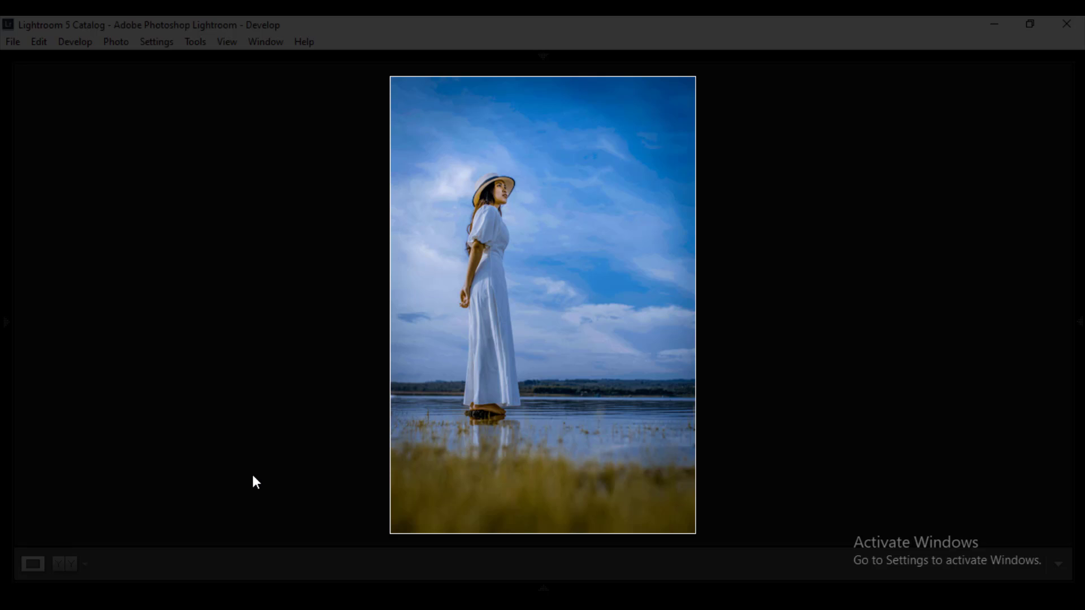
key("l")
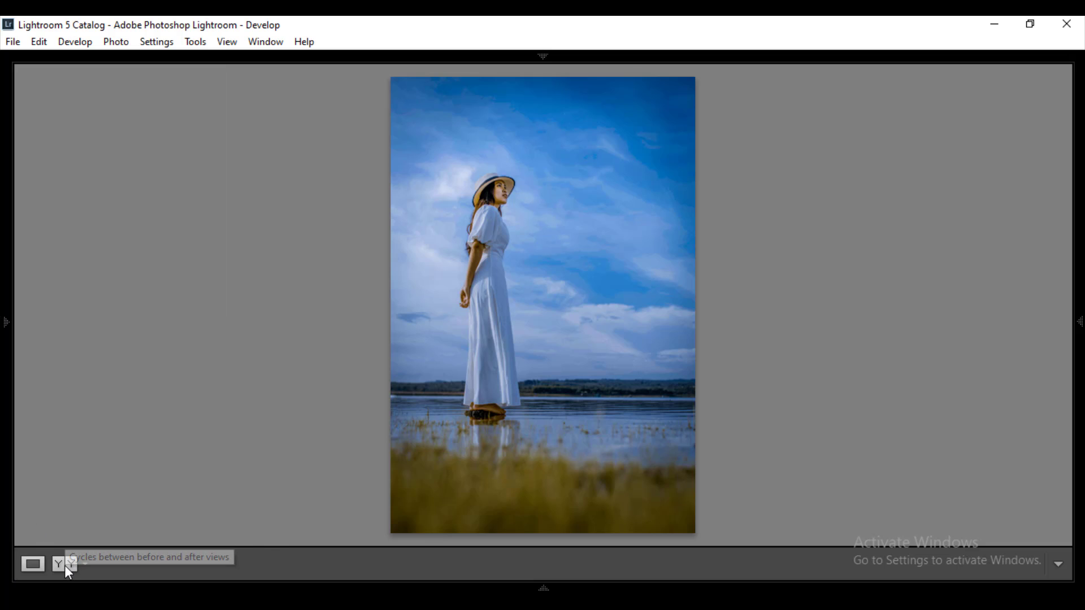
left_click(66, 565)
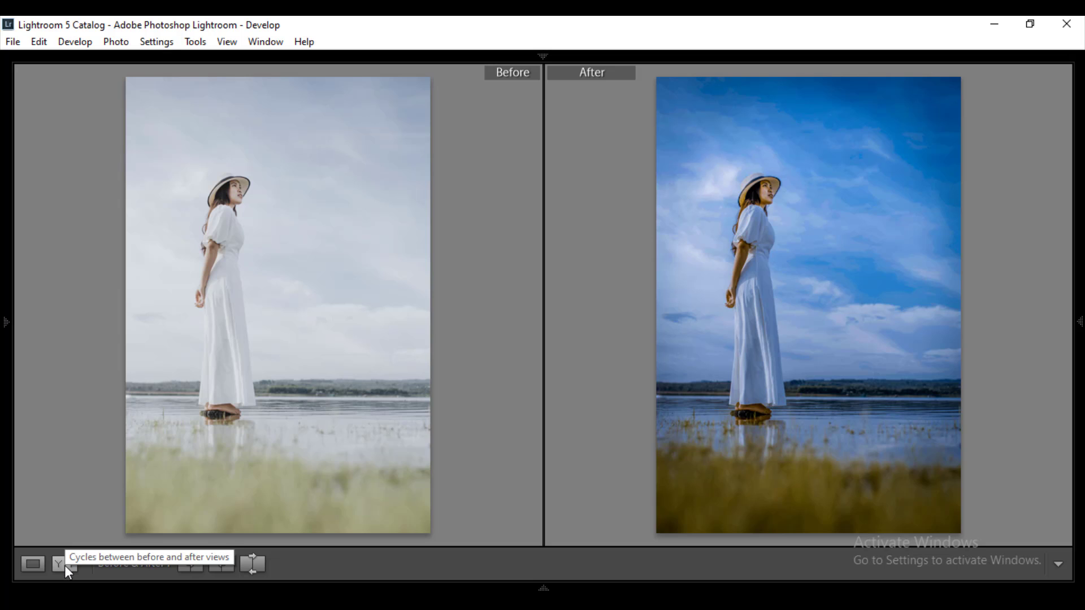
key("l")
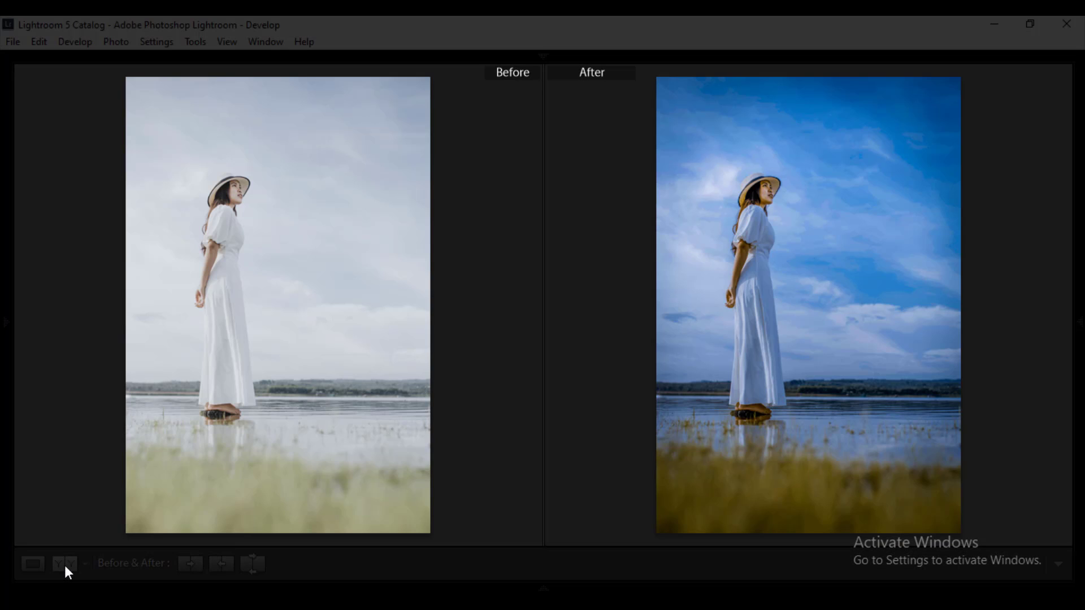
key("l")
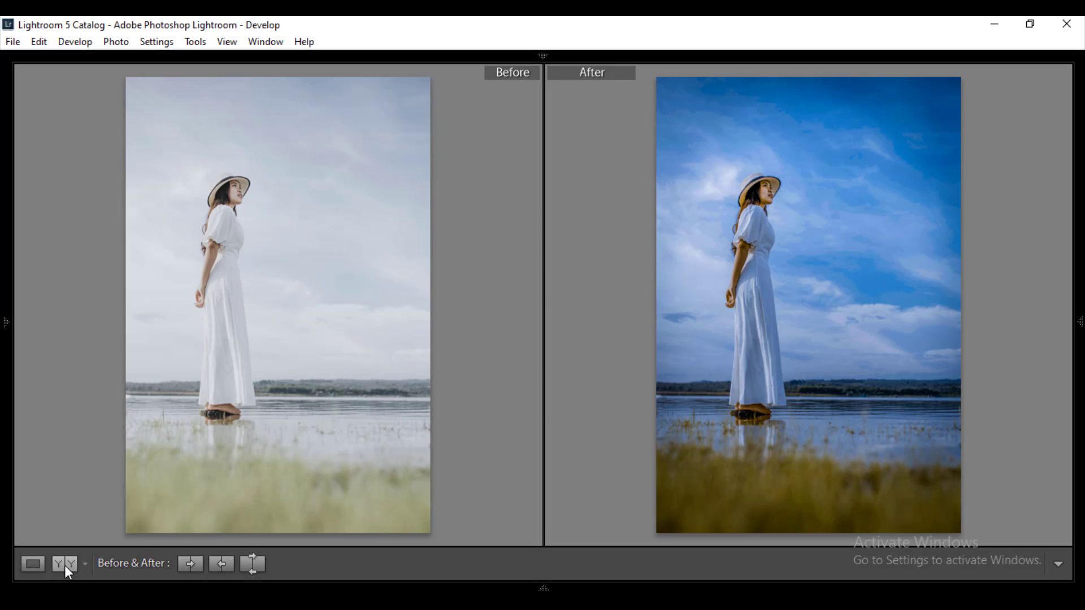
left_click(64, 565)
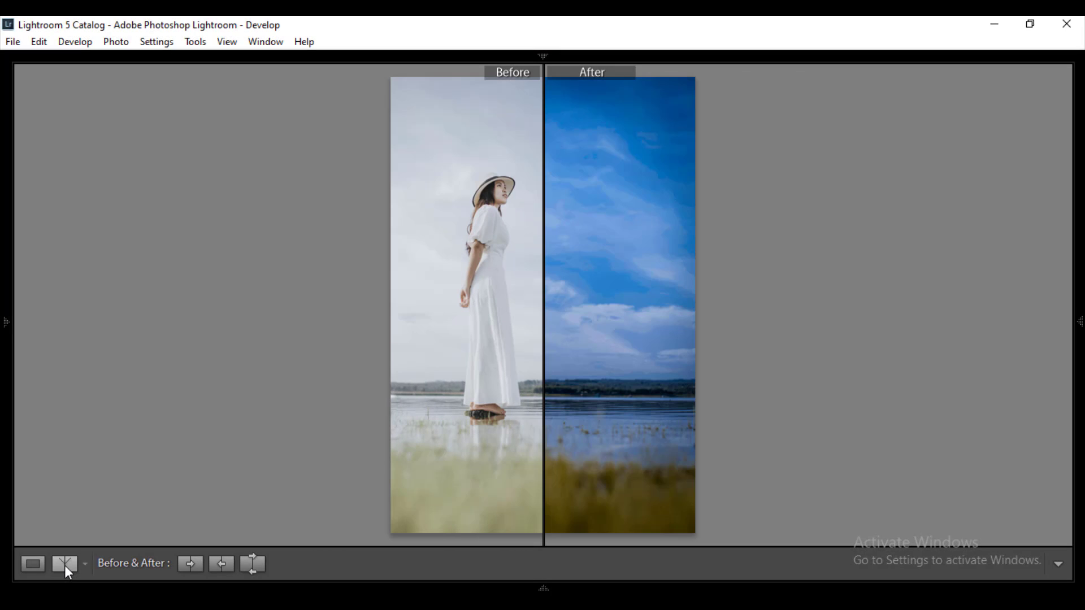
left_click(65, 565)
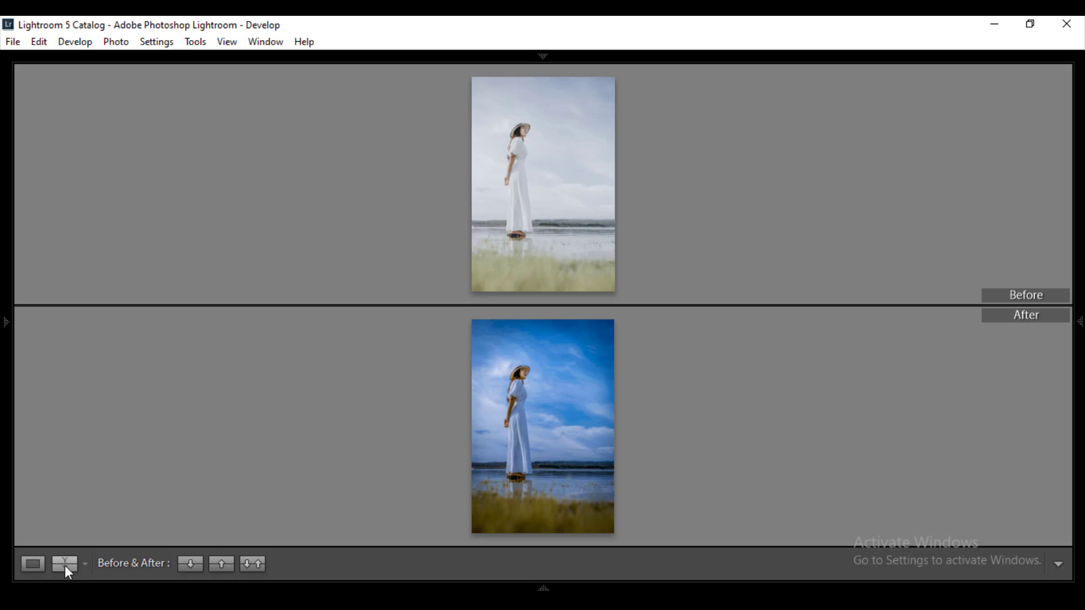
left_click(65, 565)
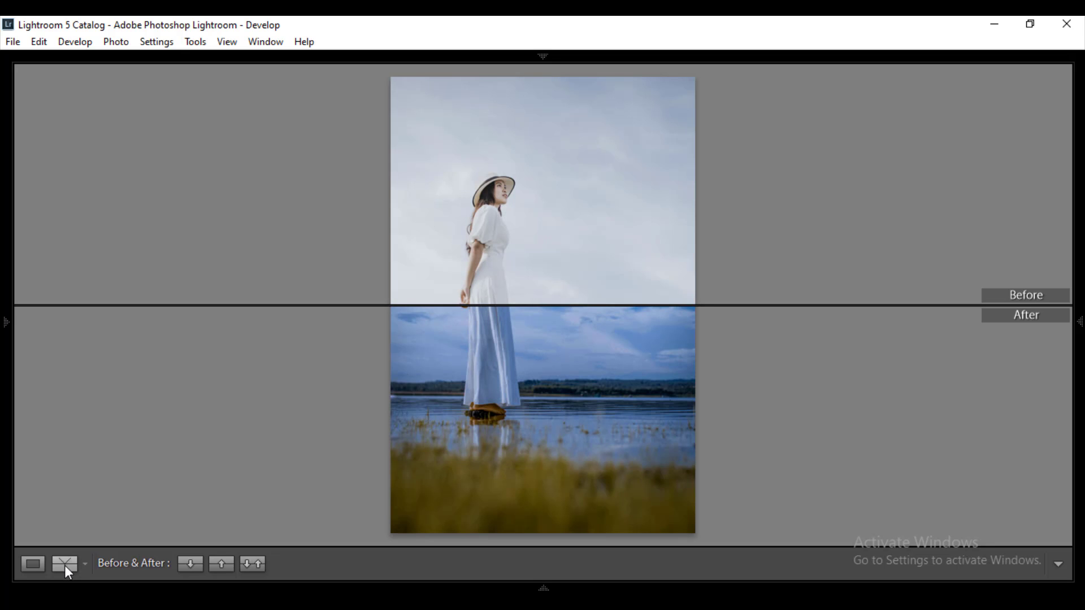
left_click(65, 565)
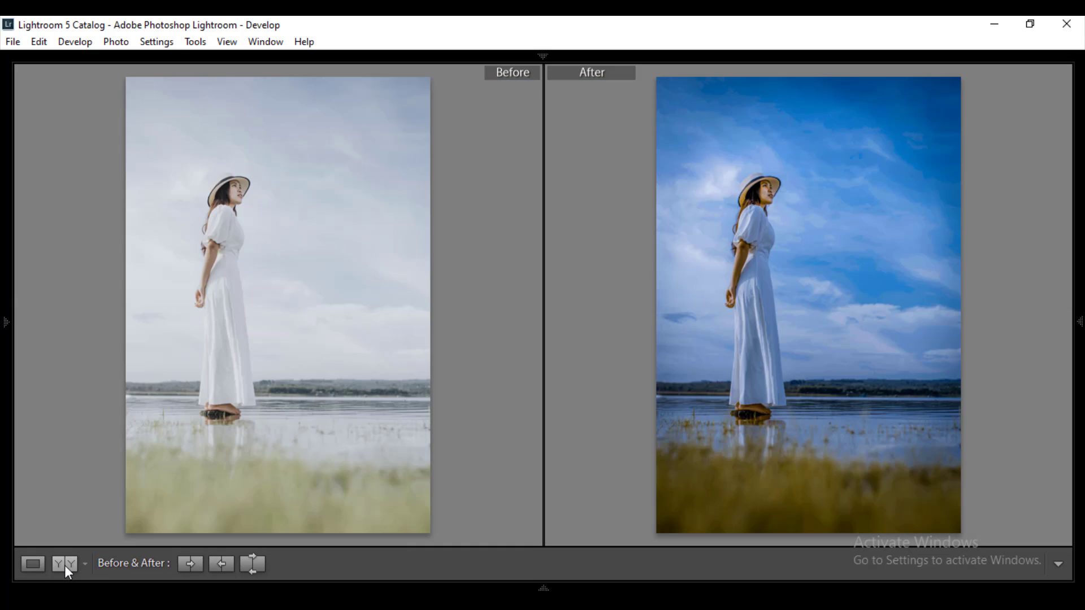
left_click(35, 563)
key("l")
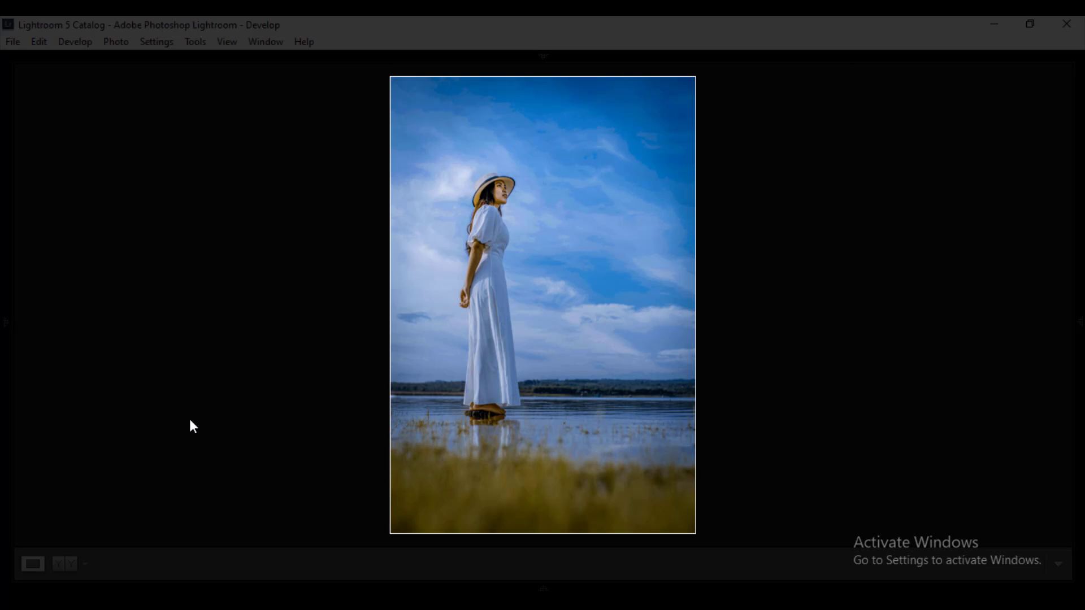
key("l")
key("l")
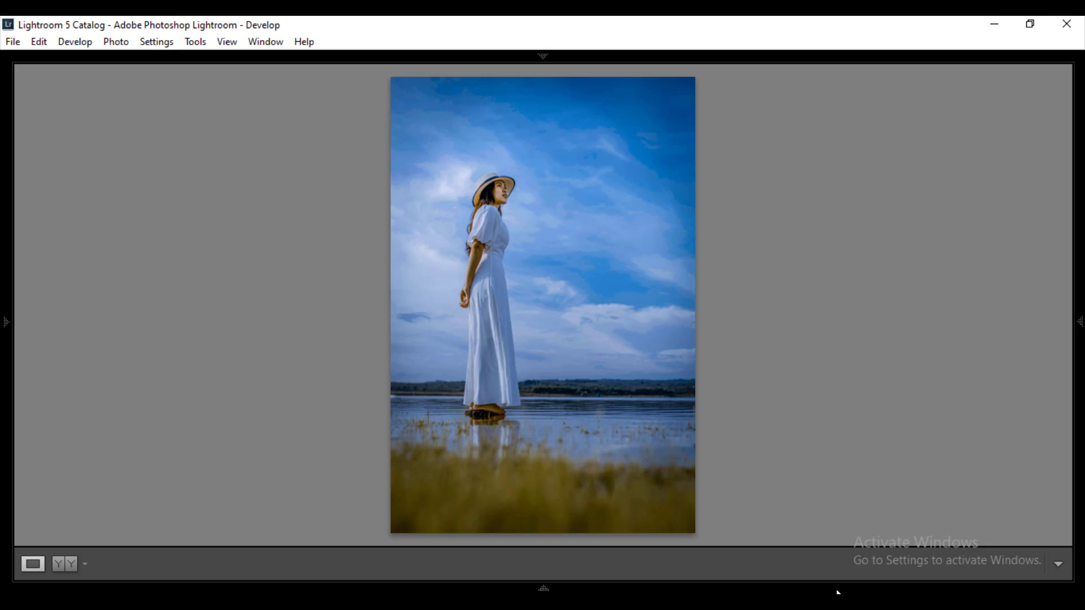